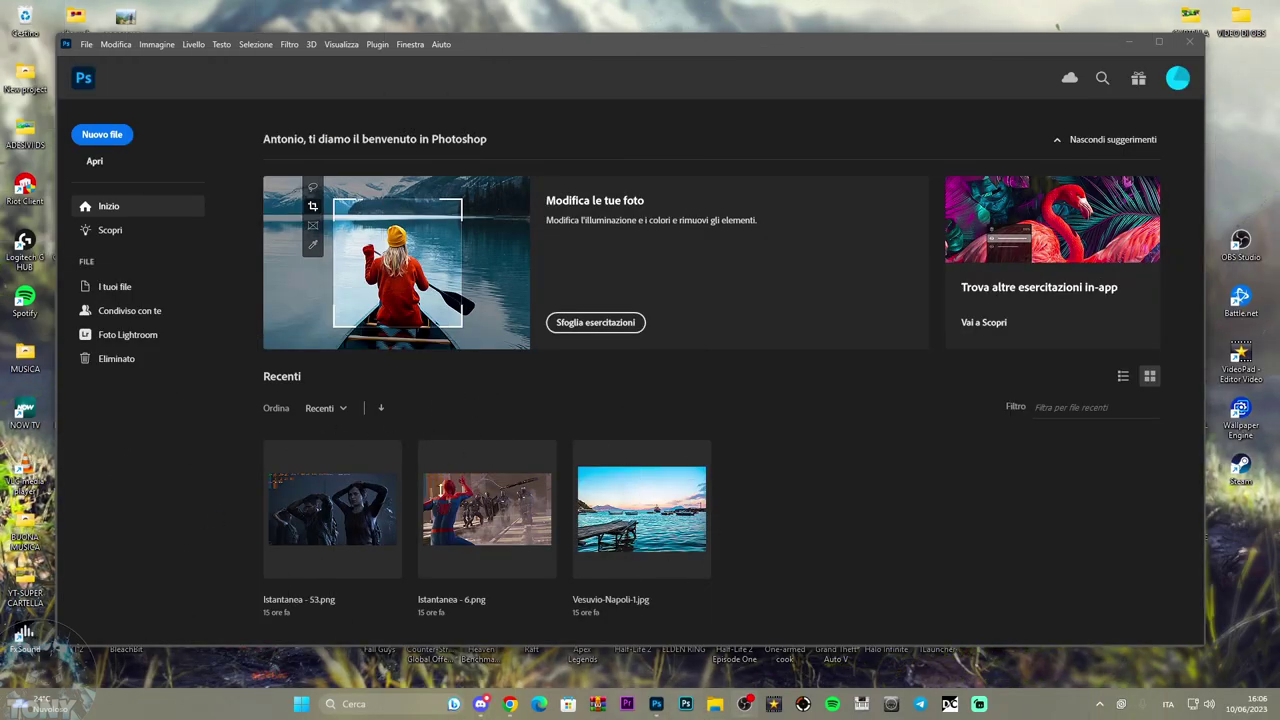
# - Play the YouTube Short of Photoshop AI removing S.W.A.T officers in Spiderman Remastered
pyautogui.moveTo(645, 49); pyautogui.dragTo(652, 49)
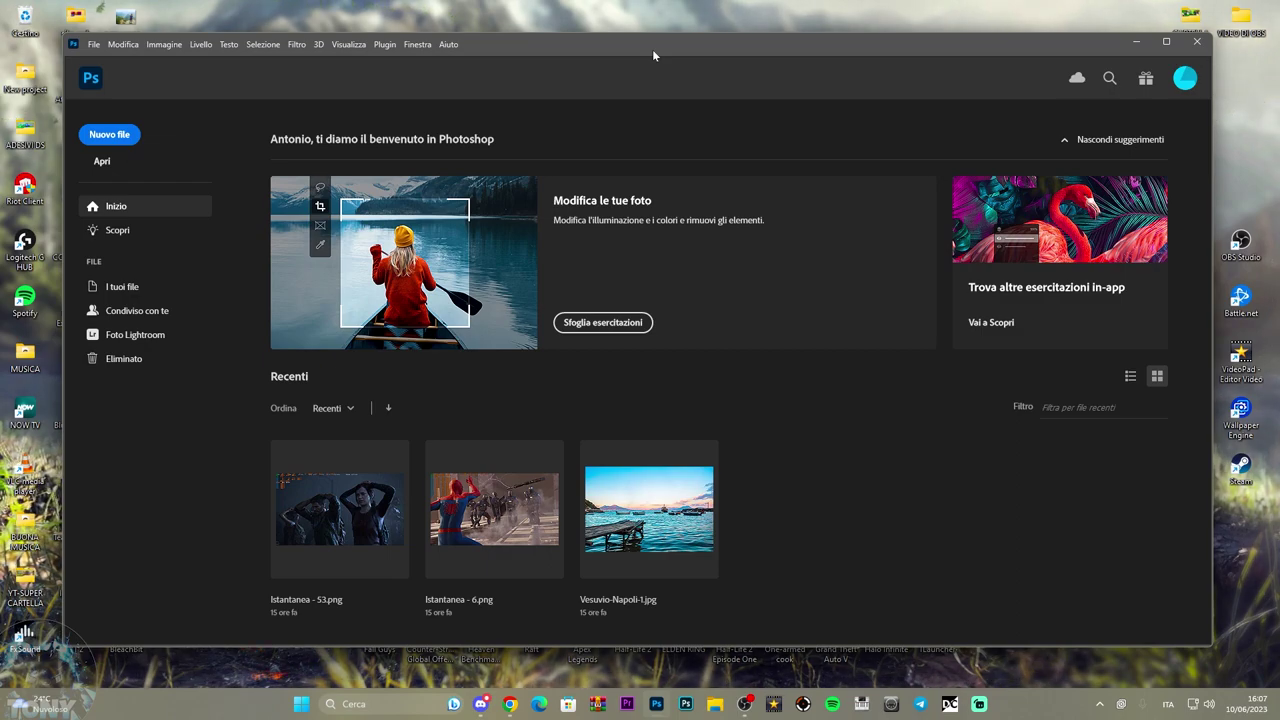
pyautogui.click(510, 703)
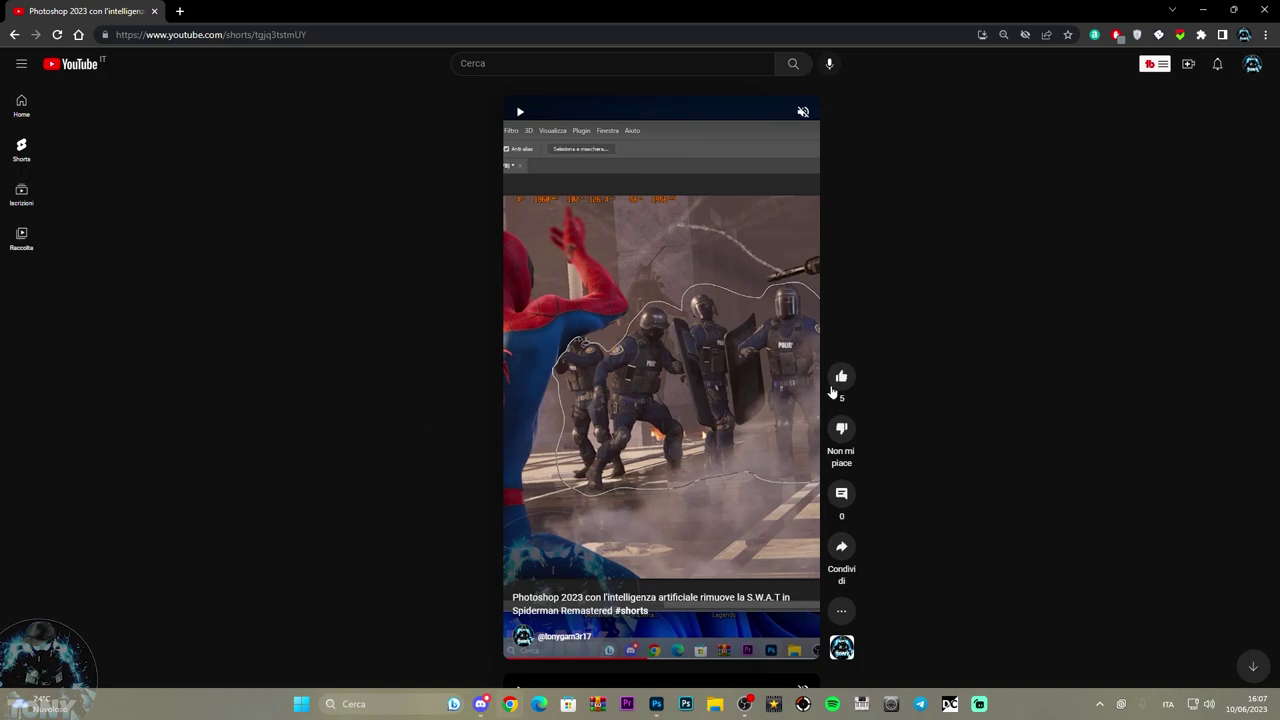
pyautogui.click(622, 455)
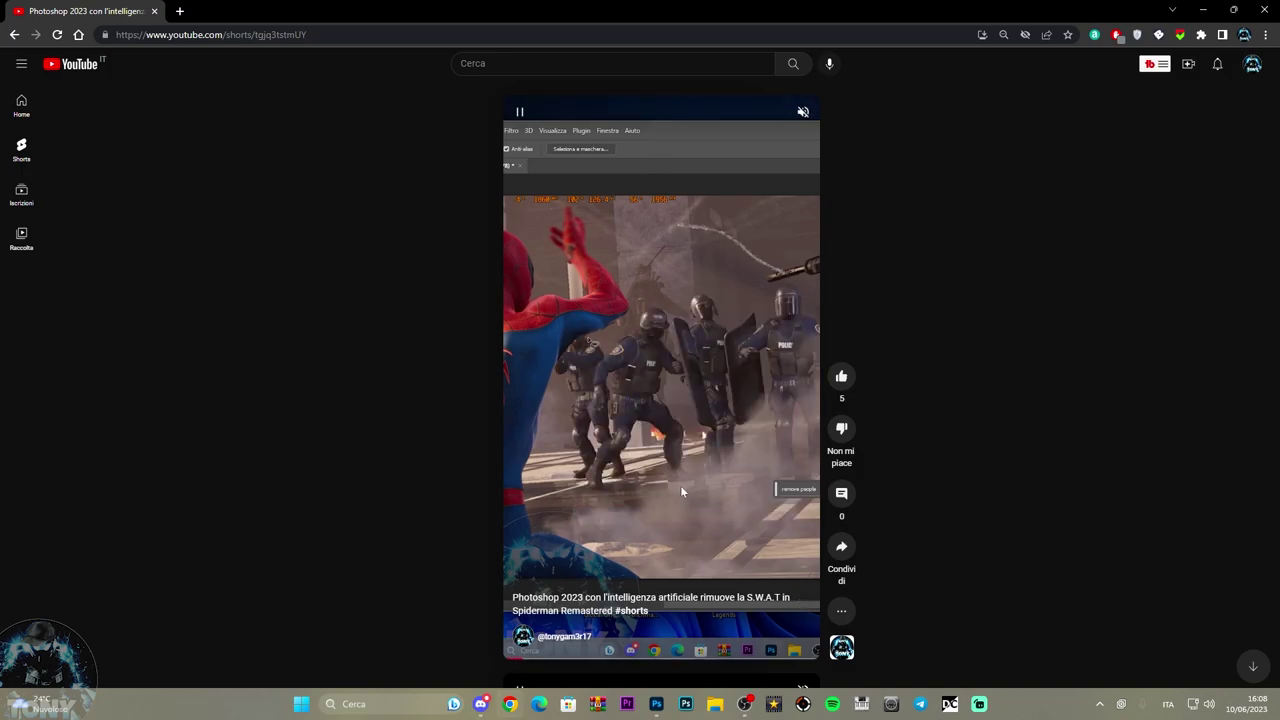
# - Hide Chrome and return to Photoshop with panorama-route-cosa-vedere-my-scratch-map.jpg open
pyautogui.click(1203, 9)
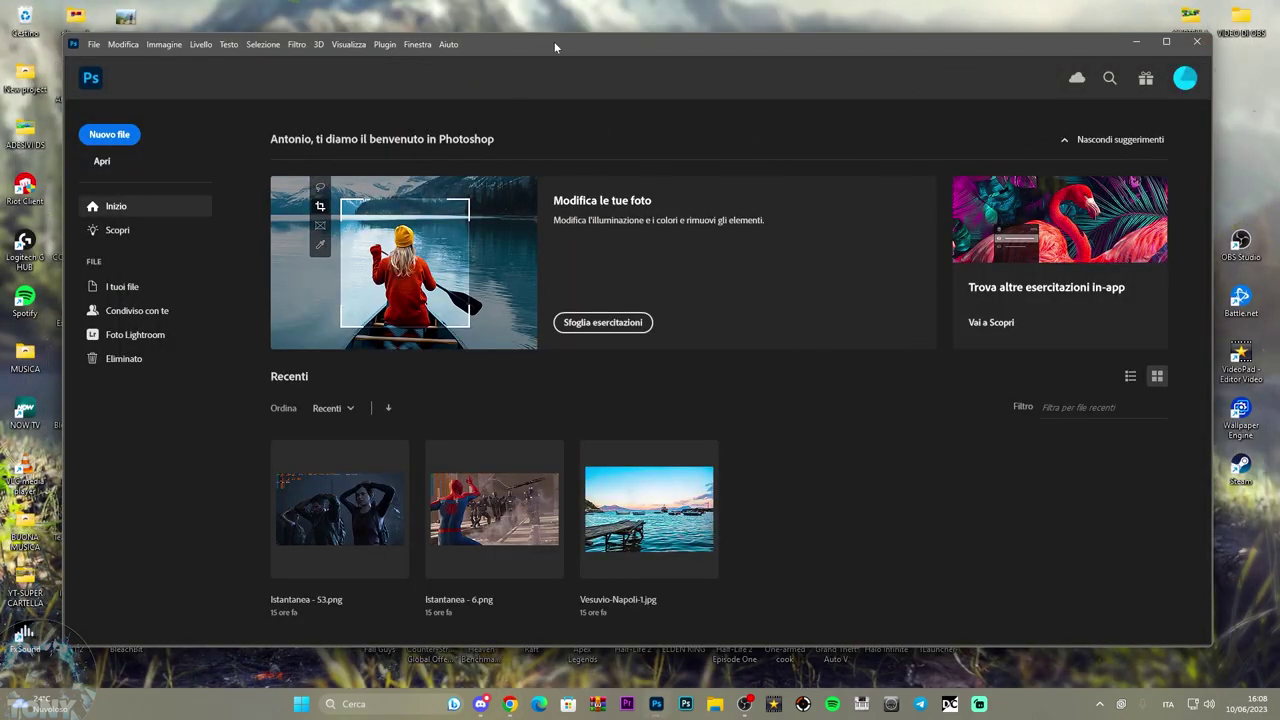
pyautogui.moveTo(554, 41); pyautogui.dragTo(640, 47)
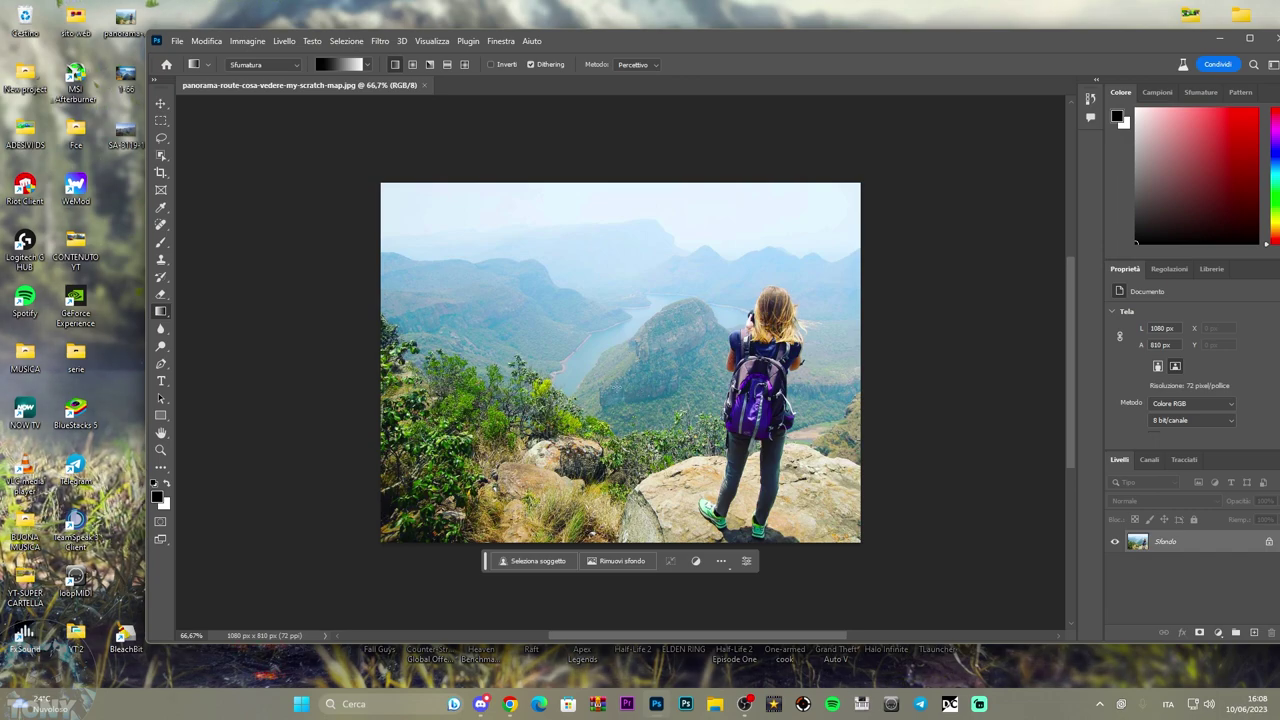
# - Draw a freehand Lasso outline around the hiker with the purple backpack
pyautogui.click(162, 139)
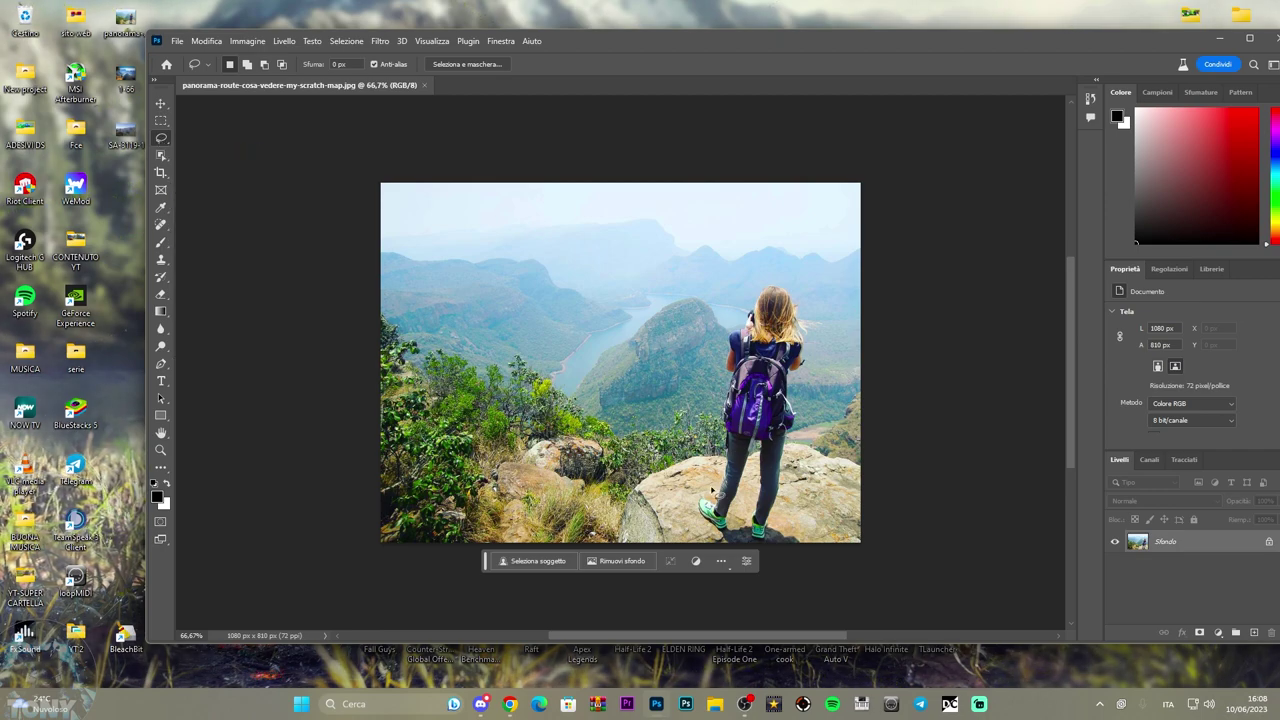
pyautogui.moveTo(700, 498)
pyautogui.mouseDown()
pyautogui.moveTo(712, 538)
pyautogui.moveTo(770, 547)
pyautogui.moveTo(790, 530)
pyautogui.moveTo(815, 350)
pyautogui.moveTo(795, 282)
pyautogui.moveTo(765, 276)
pyautogui.moveTo(726, 328)
pyautogui.mouseUp()
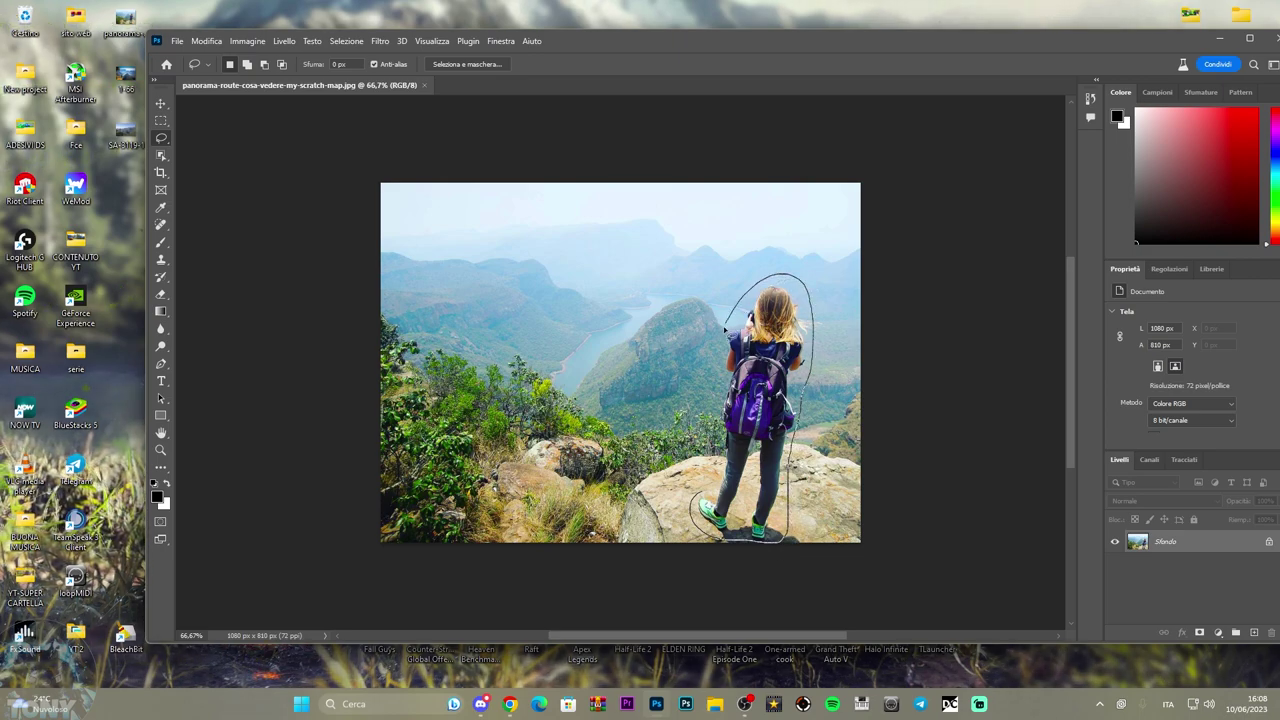
pyautogui.moveTo(713, 413); pyautogui.dragTo(700, 496)
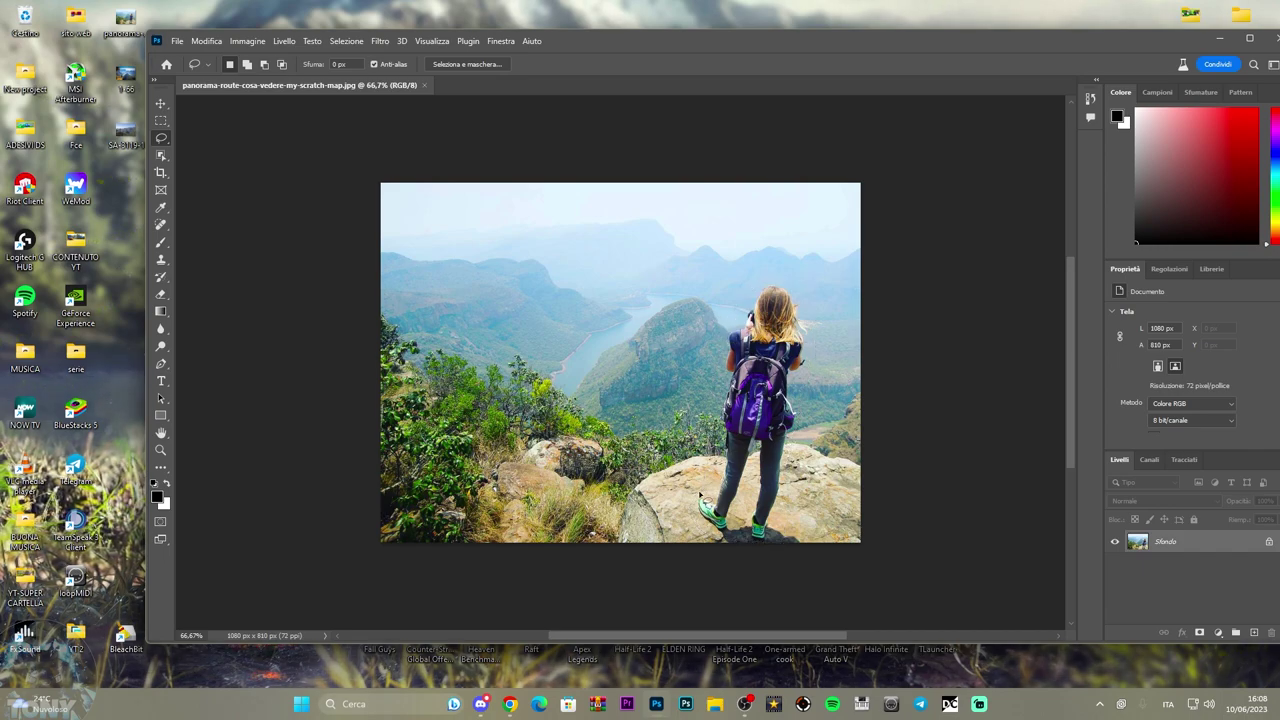
# - Run Generative Fill with the prompt 'remove people' on the hiker selection
pyautogui.click(628, 567)
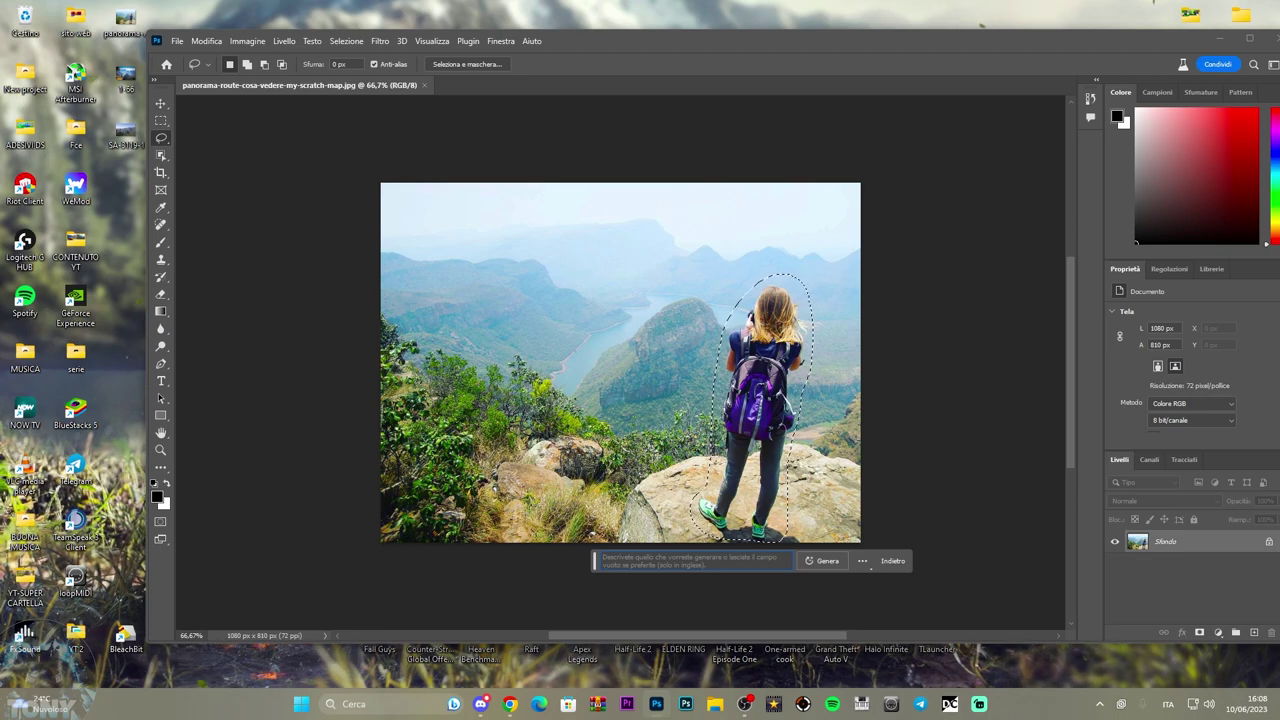
pyautogui.write('remove')
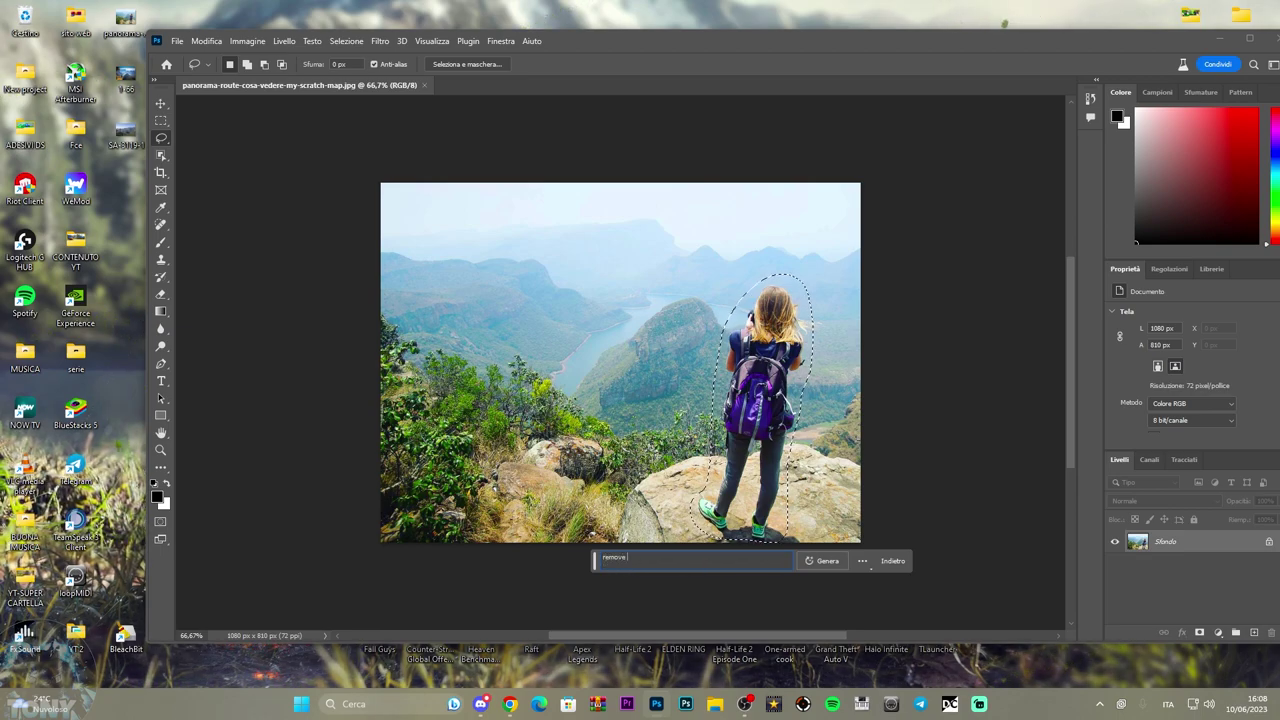
pyautogui.write(' people')
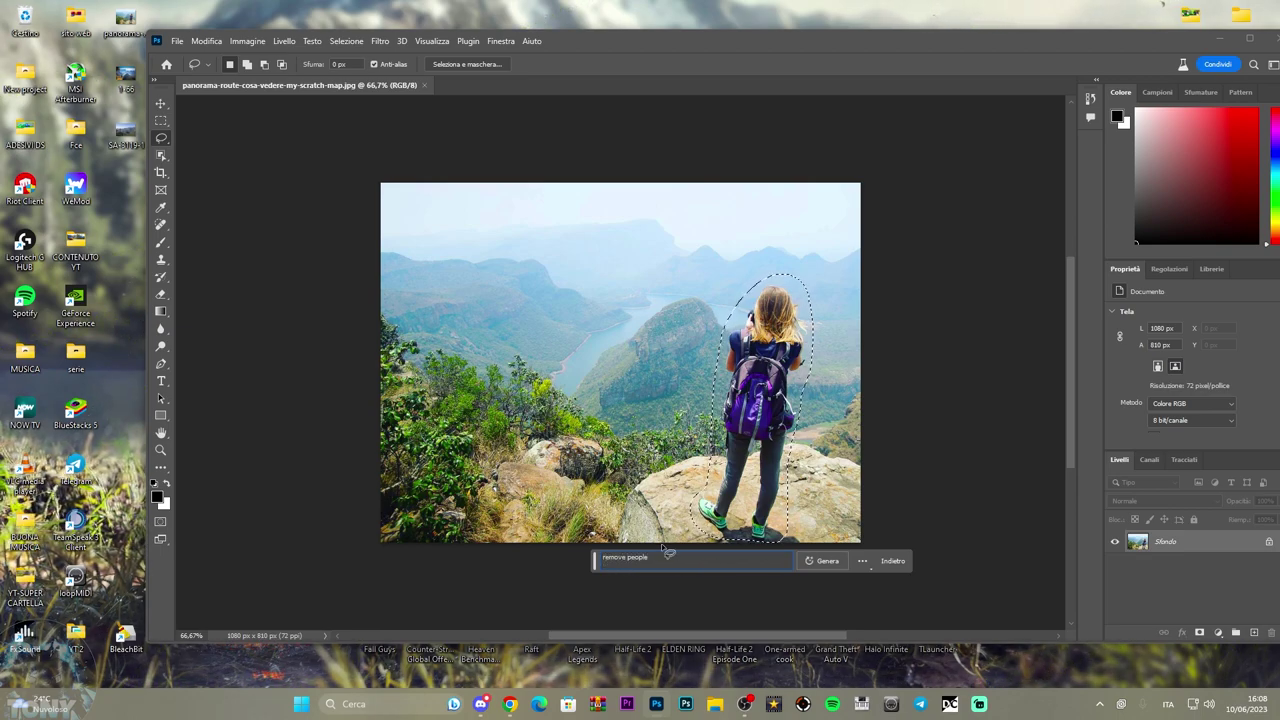
pyautogui.click(826, 560)
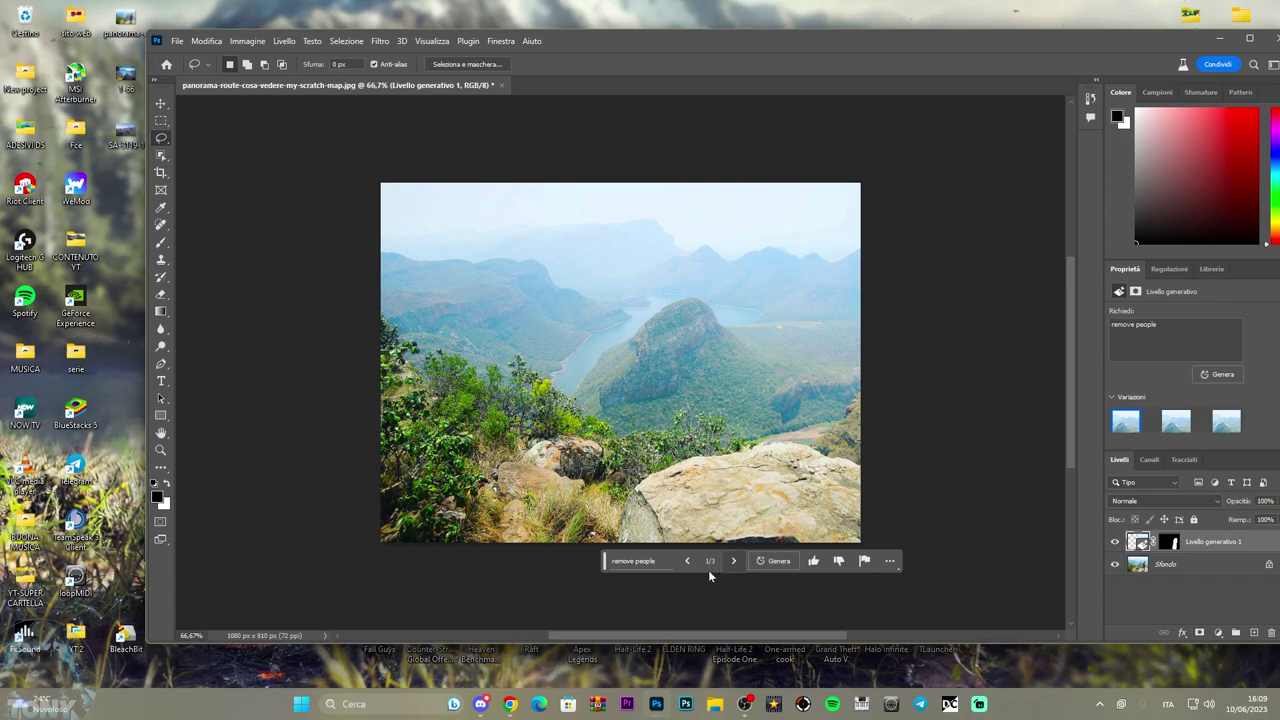
# - Browse the generated variations and settle on variation 3 of 3
pyautogui.click(734, 561)
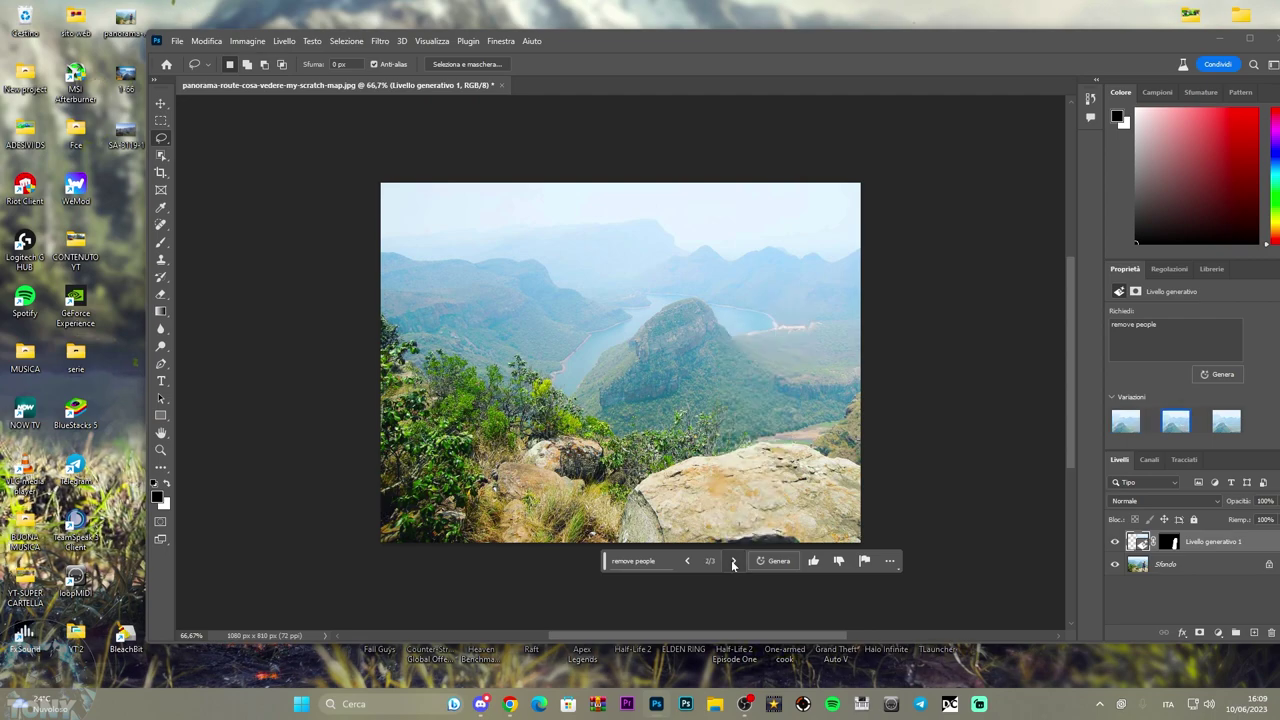
pyautogui.click(734, 561)
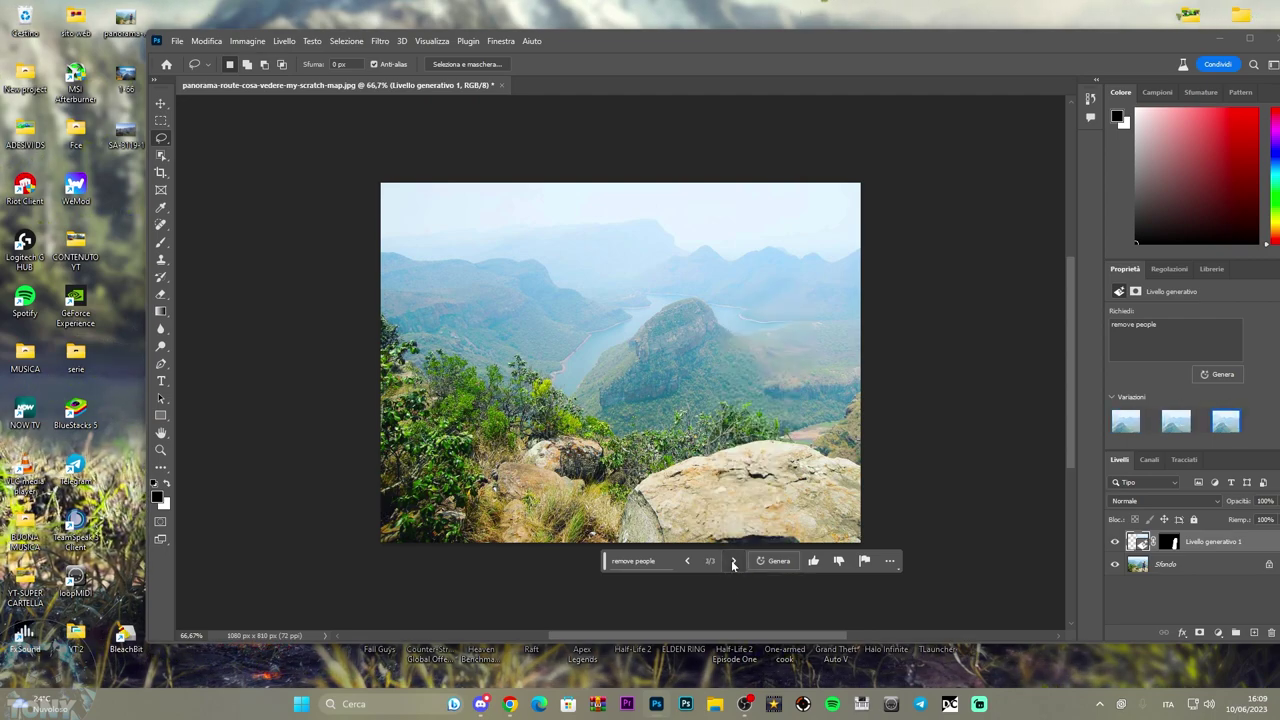
pyautogui.click(733, 562)
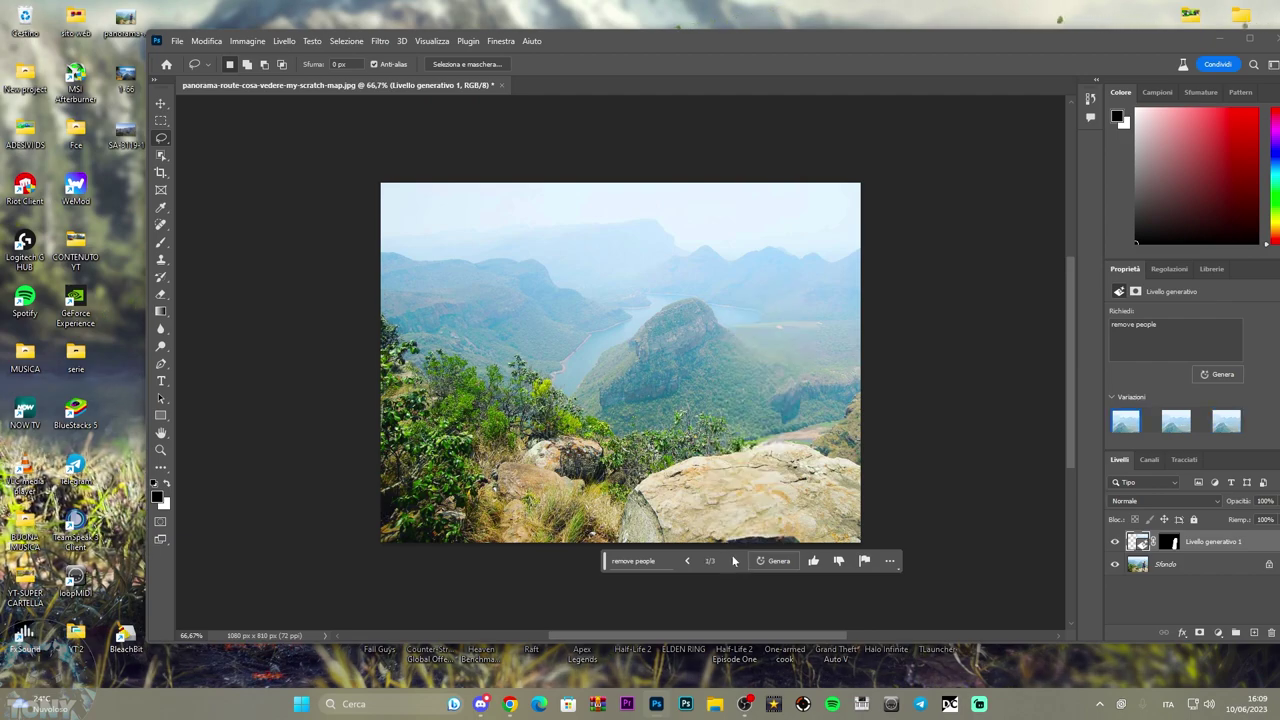
pyautogui.click(734, 561)
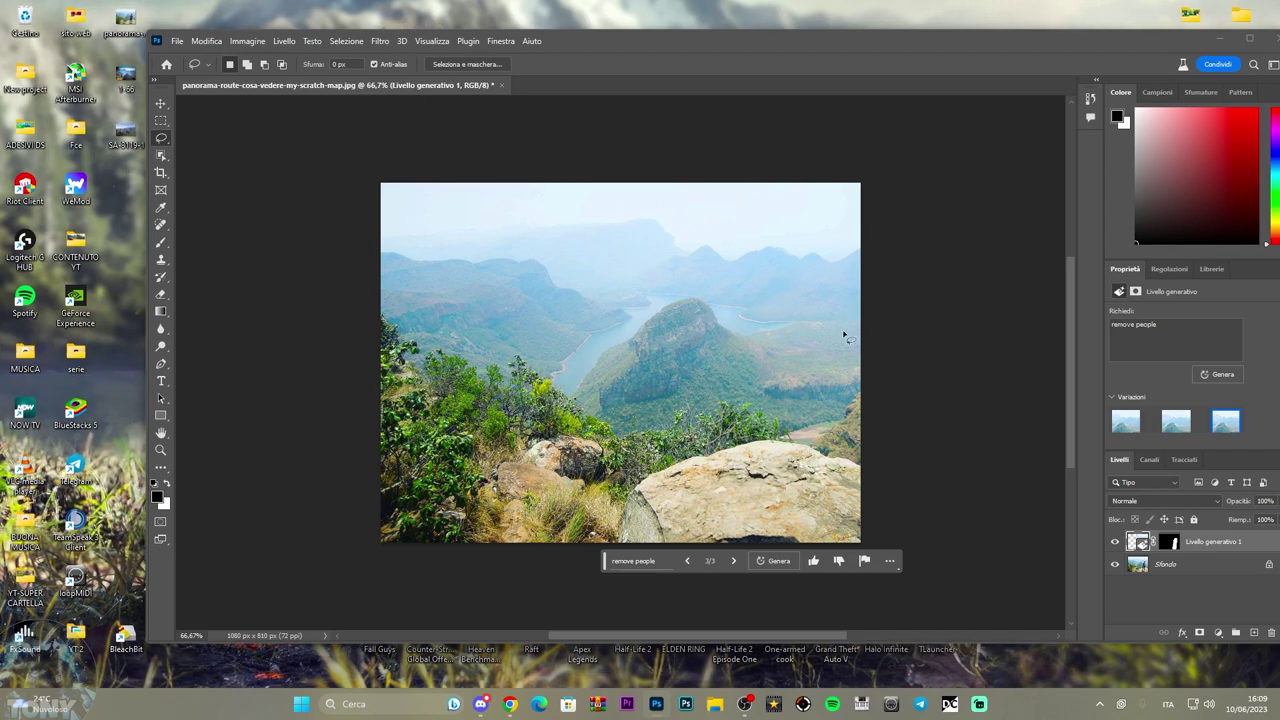
# - Close the hiker photo without saving and drag 1-66.jpg from the desktop into Photoshop
pyautogui.moveTo(606, 34); pyautogui.dragTo(645, 30)
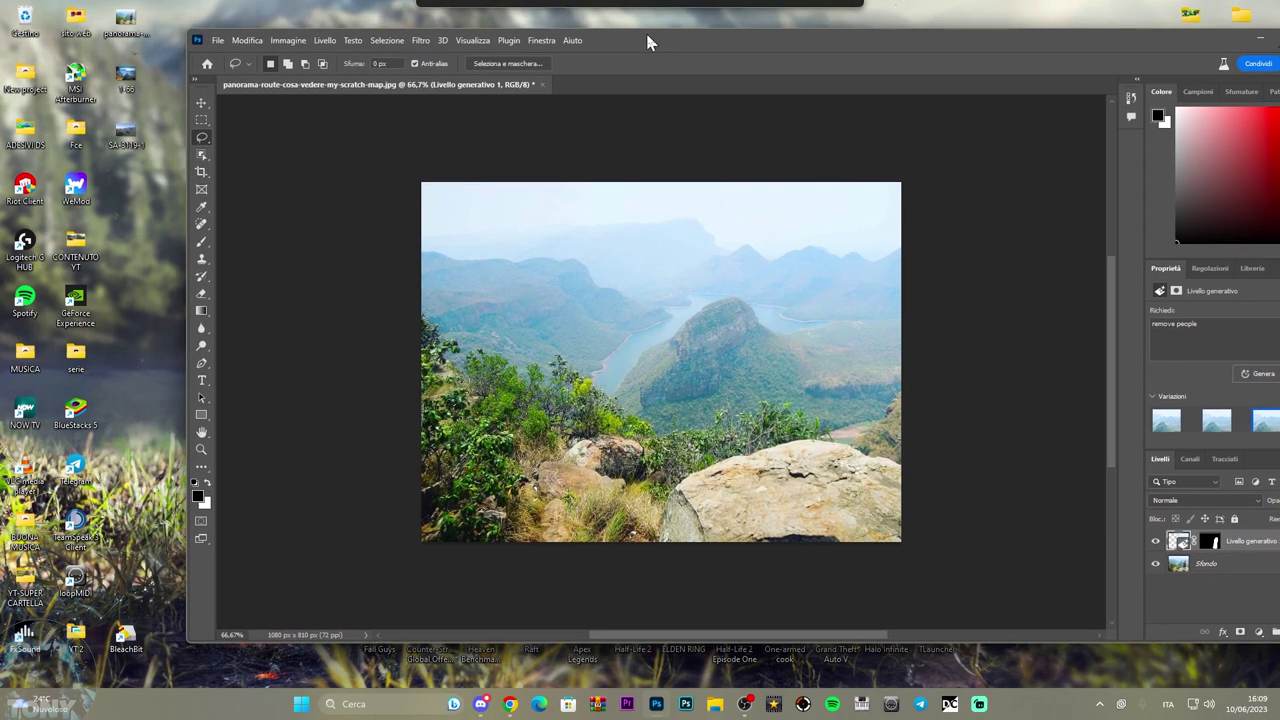
pyautogui.click(543, 84)
pyautogui.click(771, 278)
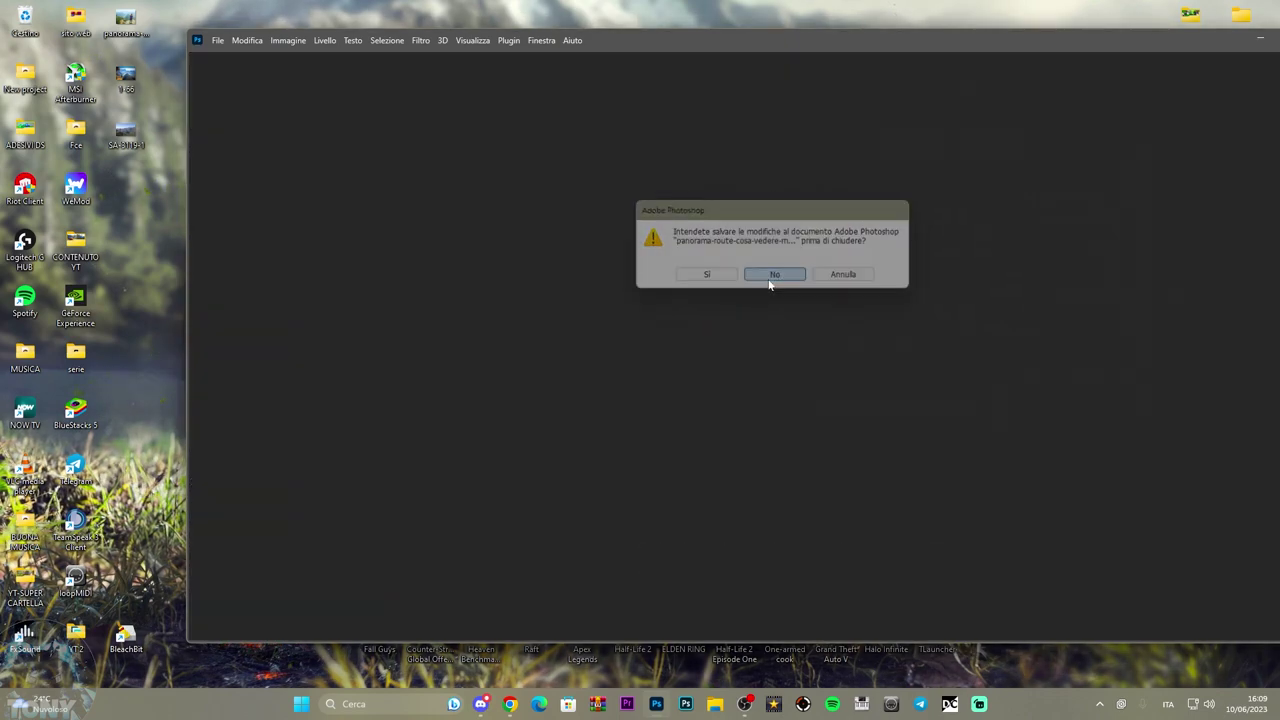
pyautogui.moveTo(125, 78); pyautogui.dragTo(685, 362)
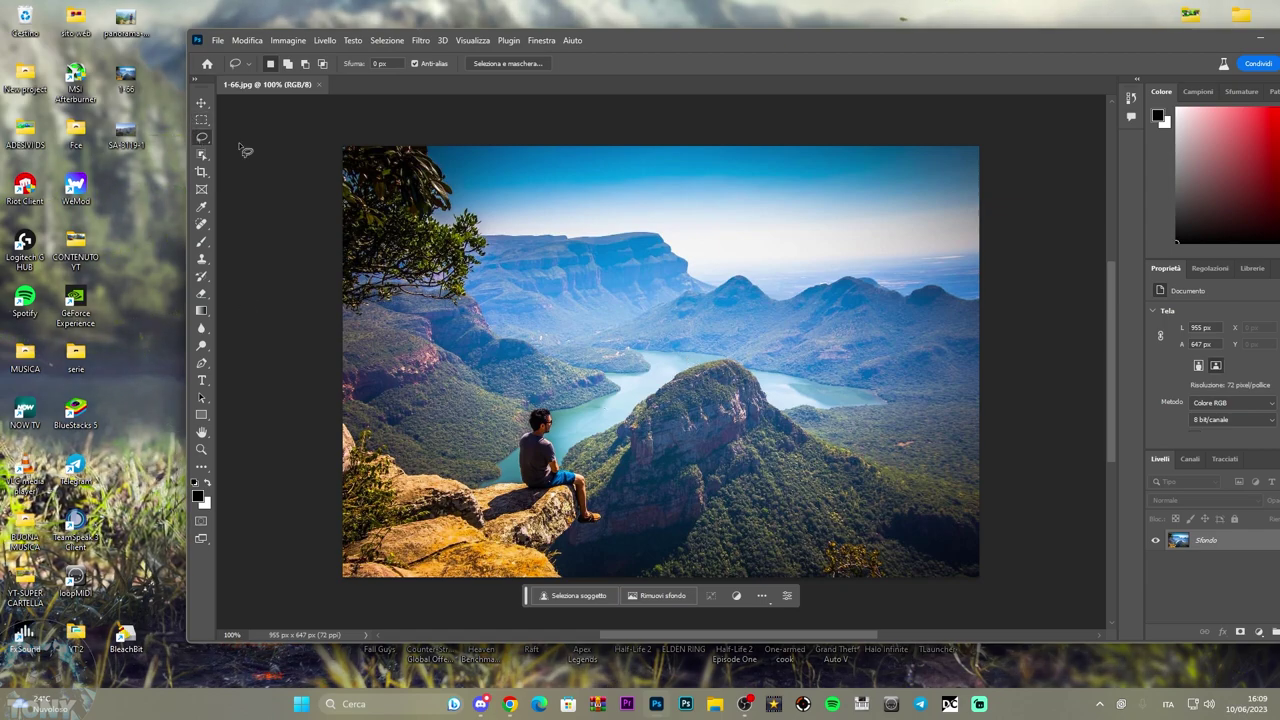
# - Lasso the seated man and generate a 'remove people' Generative Fill
pyautogui.moveTo(494, 505); pyautogui.dragTo(490, 508)
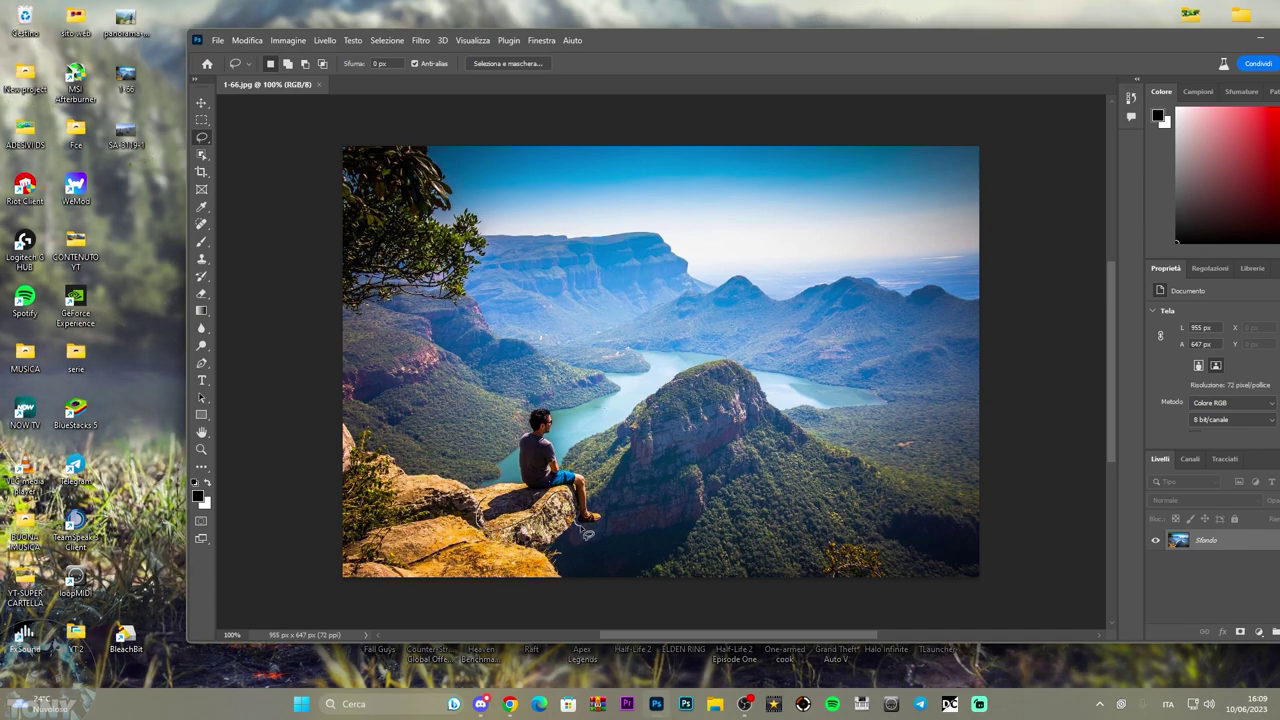
pyautogui.moveTo(595, 535)
pyautogui.mouseDown()
pyautogui.moveTo(592, 492)
pyautogui.moveTo(558, 443)
pyautogui.moveTo(519, 462)
pyautogui.moveTo(484, 510)
pyautogui.mouseUp()
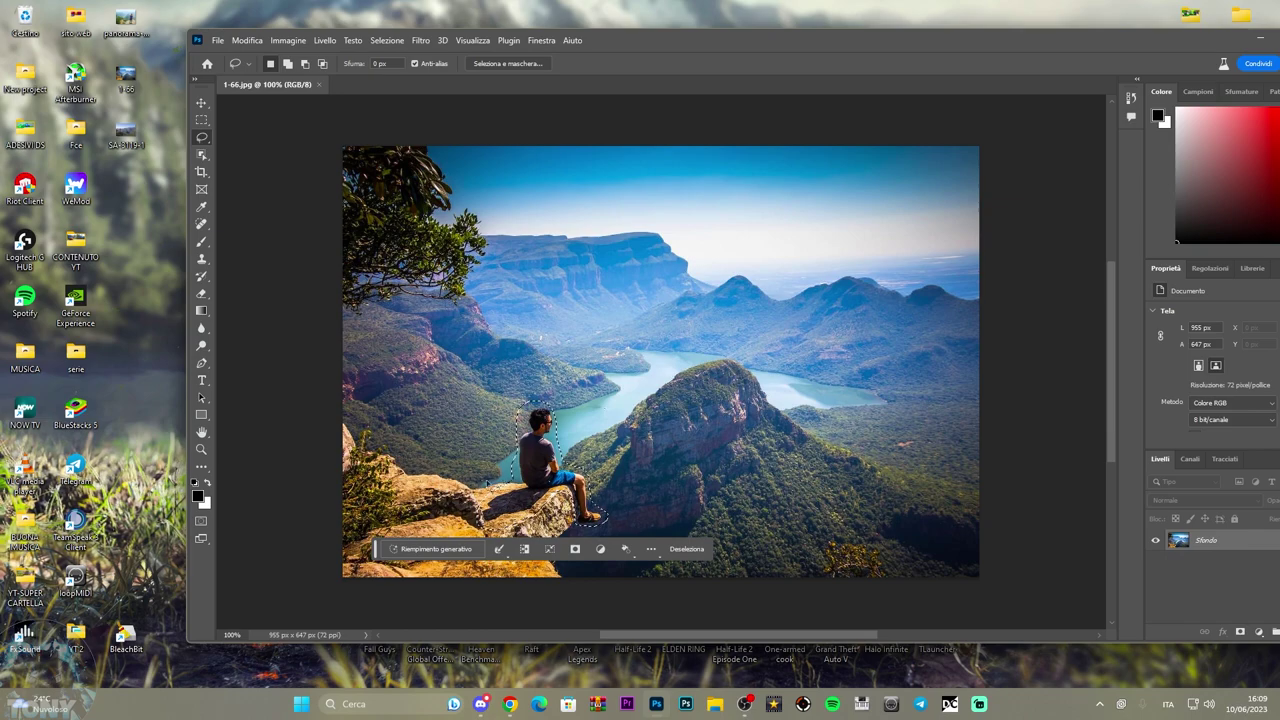
pyautogui.click(423, 550)
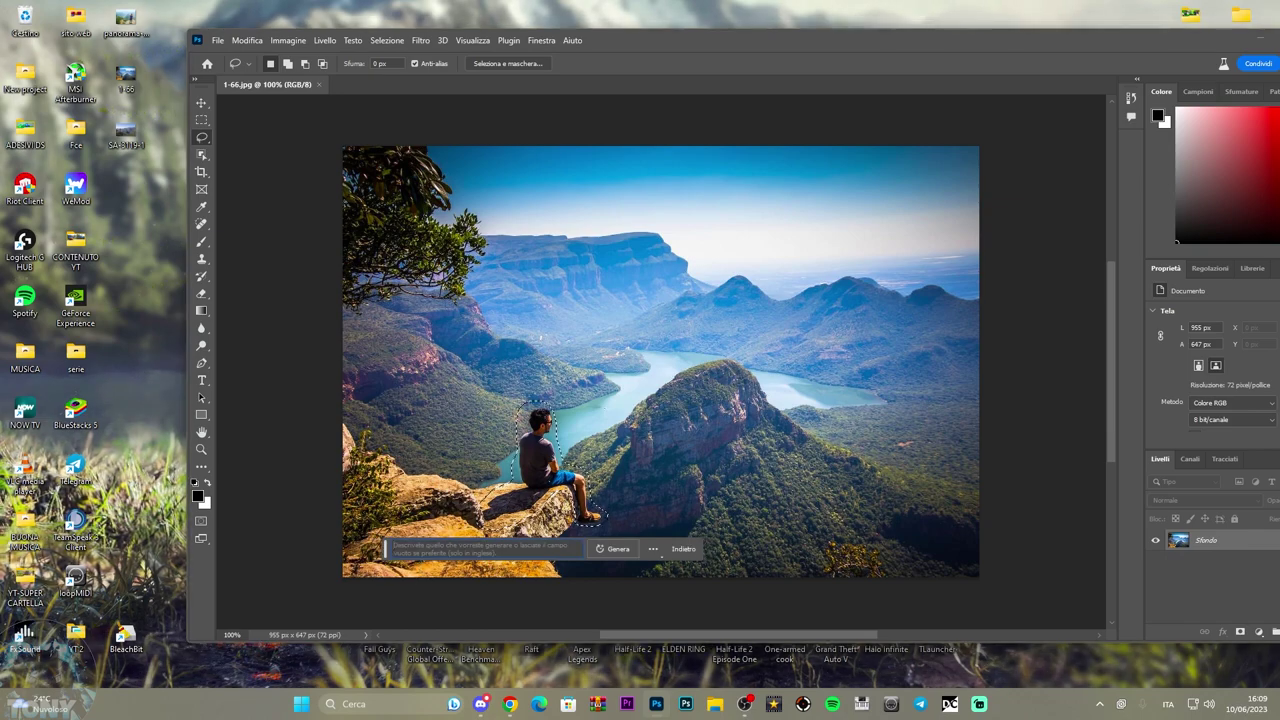
pyautogui.write('remove people')
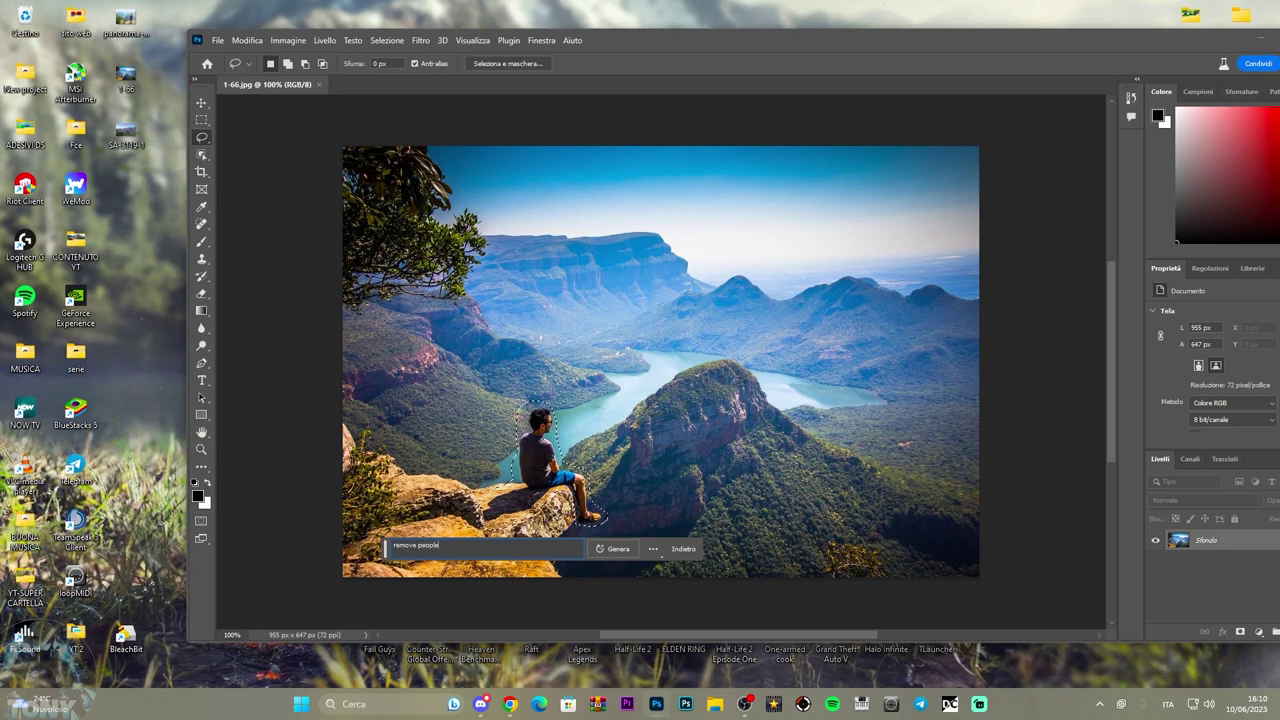
pyautogui.click(619, 549)
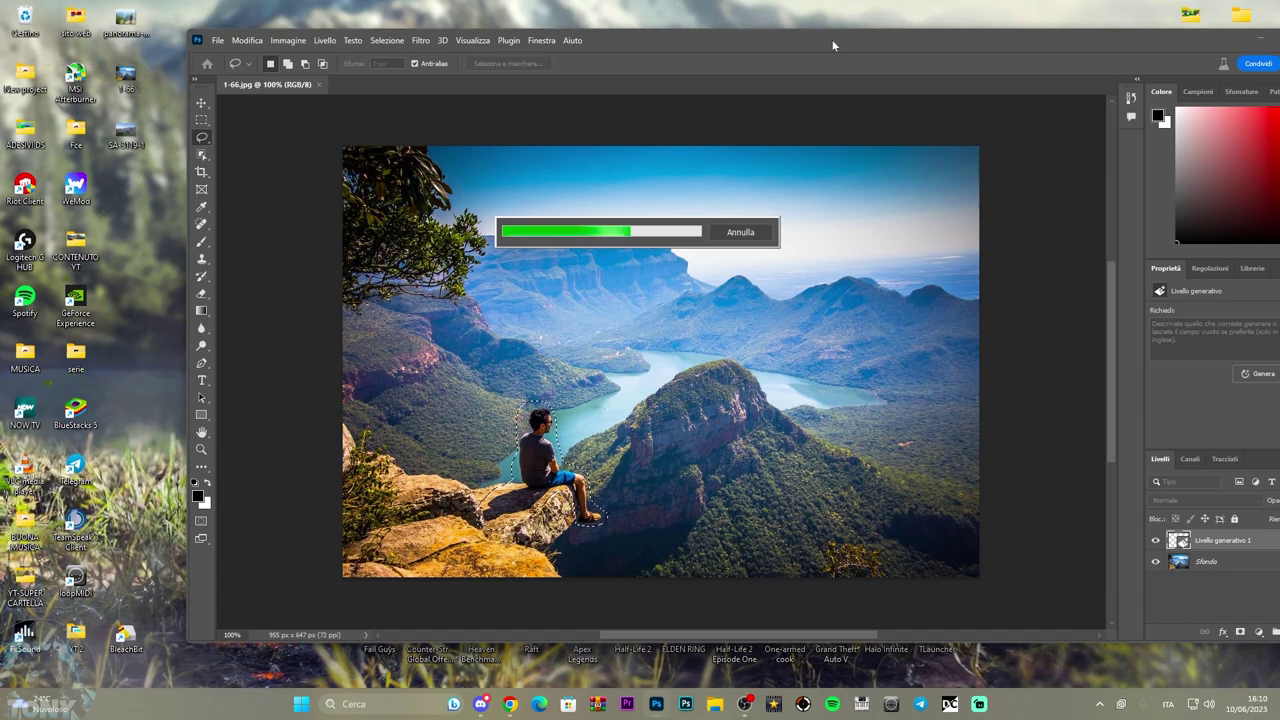
# - Step through the three generated rock-ledge variations replacing the seated man
pyautogui.moveTo(829, 40); pyautogui.dragTo(737, 46)
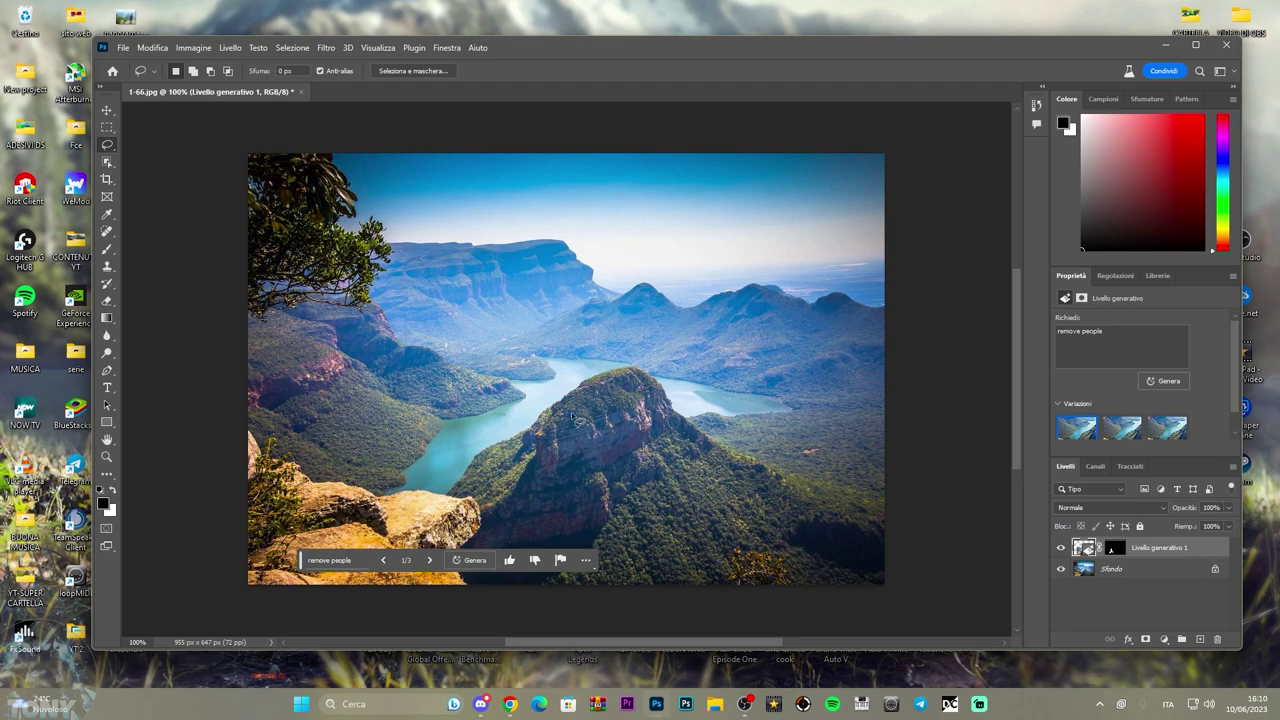
pyautogui.click(429, 561)
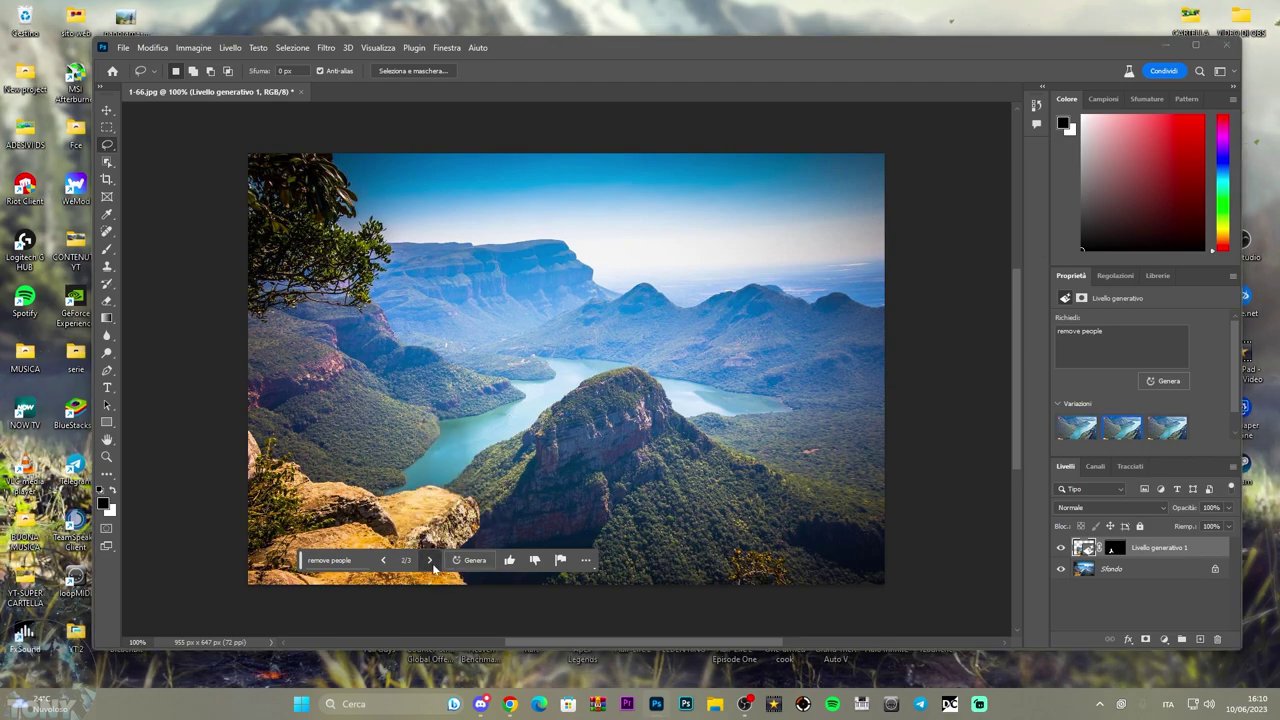
pyautogui.click(430, 562)
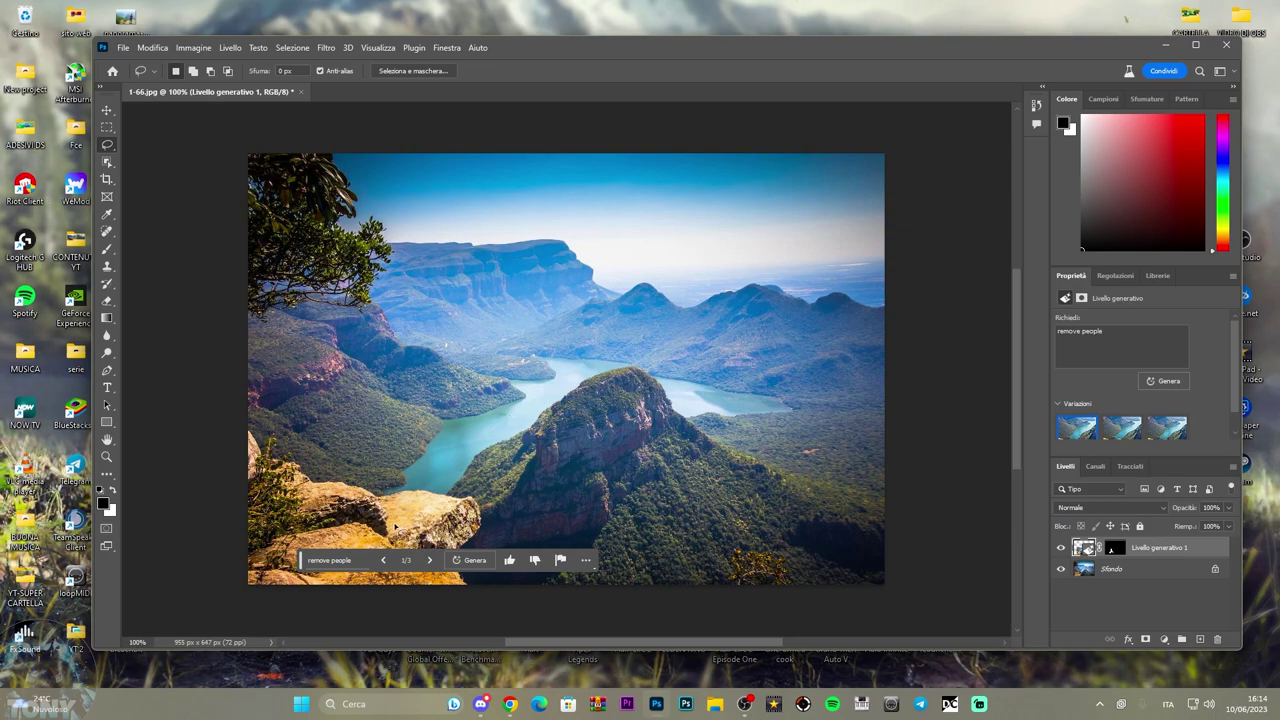
# - Outline a spot on the ledge and generate an 'add stone' fill
pyautogui.moveTo(396, 527)
pyautogui.mouseDown()
pyautogui.moveTo(468, 518)
pyautogui.moveTo(400, 526)
pyautogui.mouseUp()
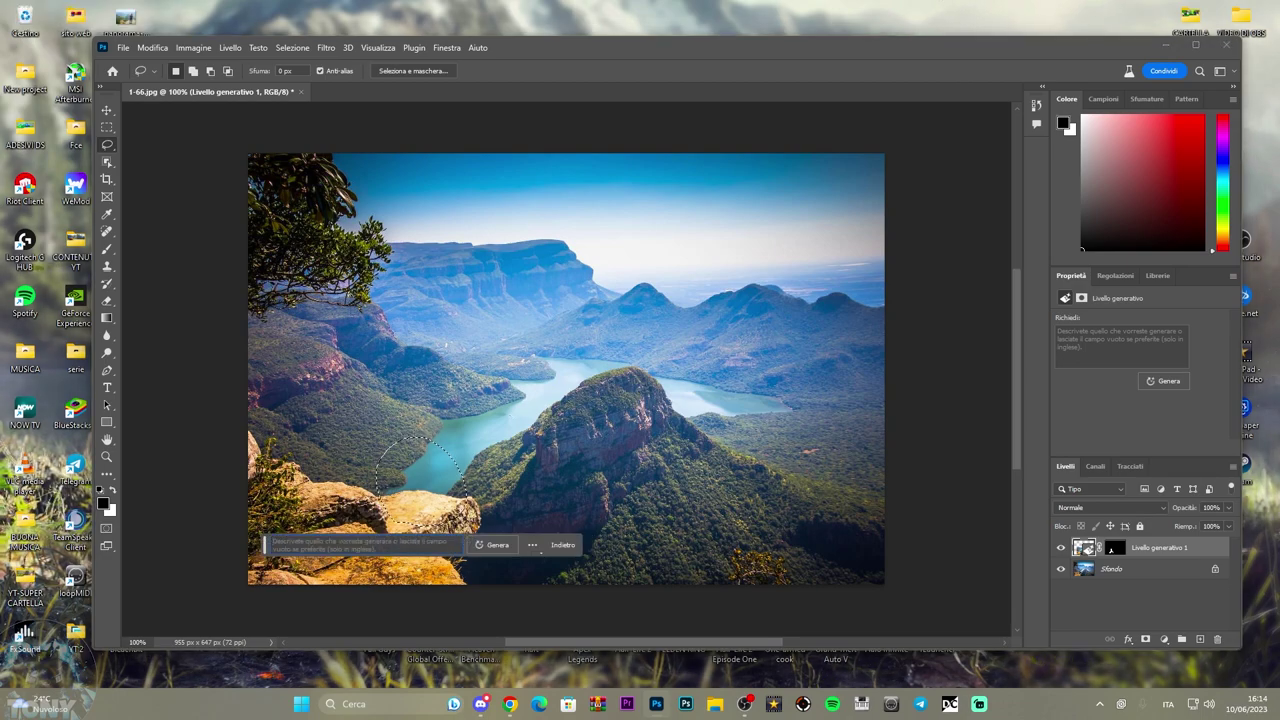
pyautogui.write('add stone')
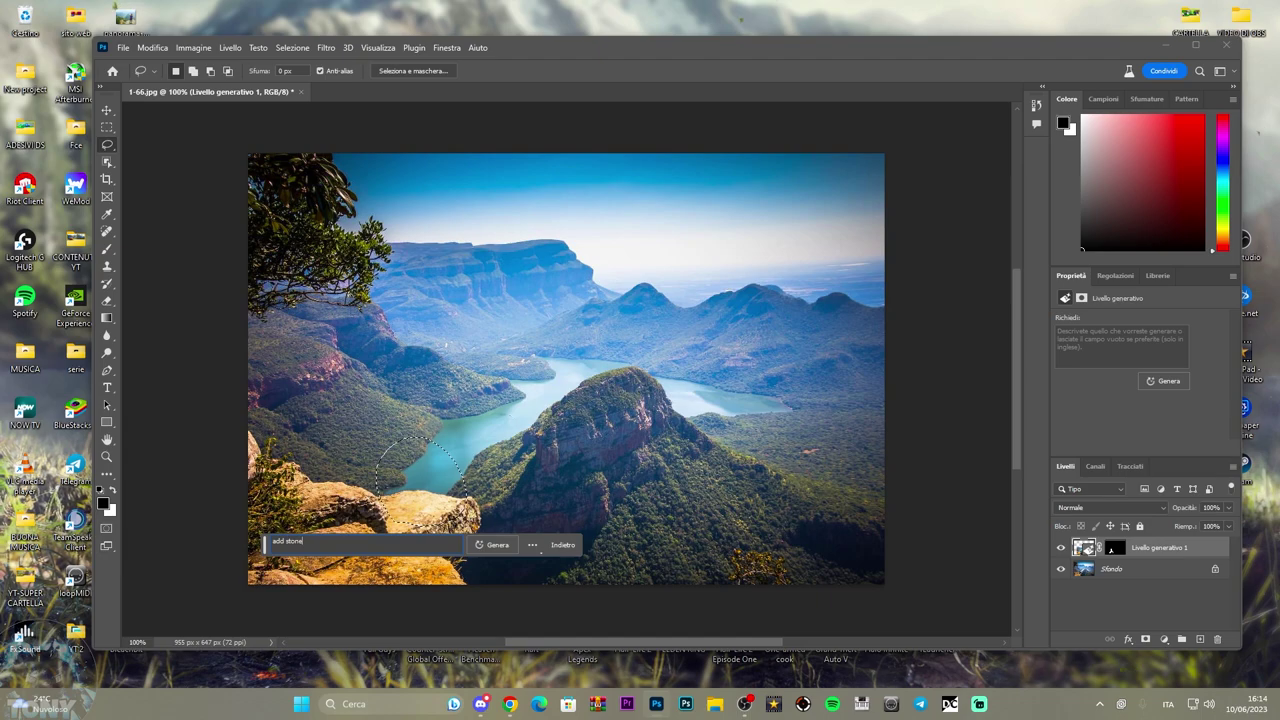
pyautogui.press('Return')
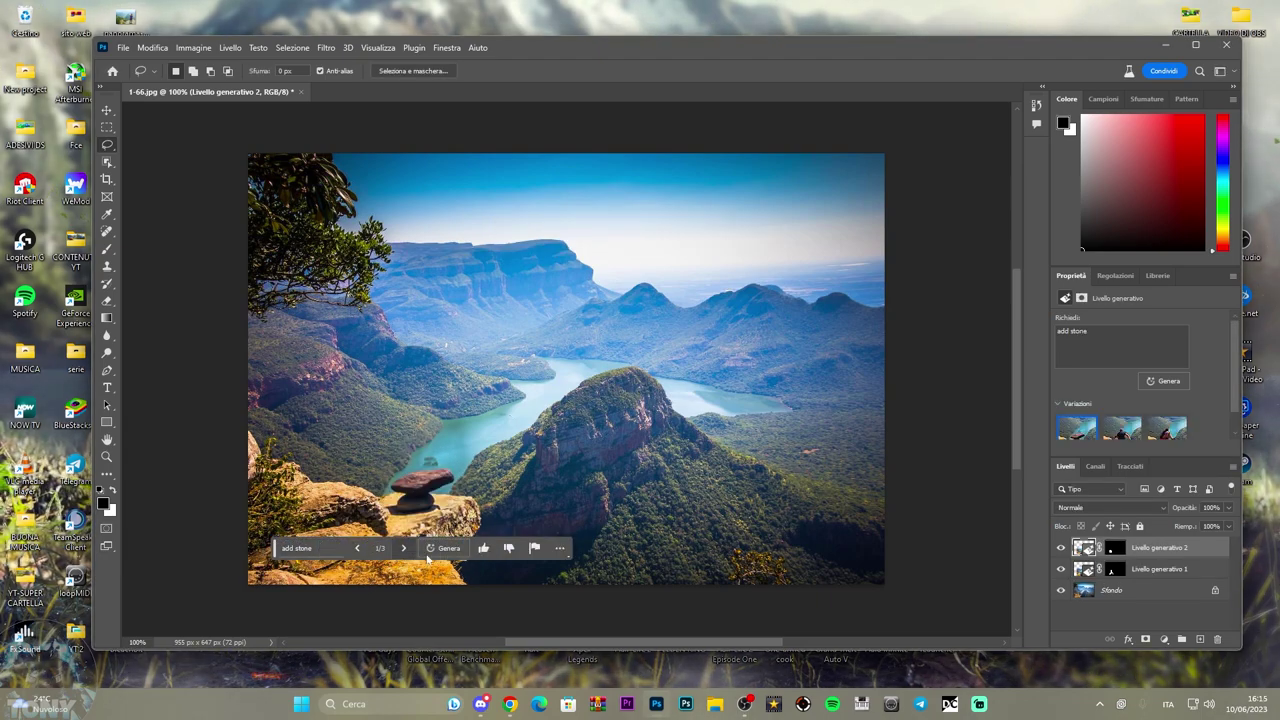
# - Pick the variation showing the stone, then close 1-66.jpg without saving
pyautogui.click(402, 548)
pyautogui.click(401, 548)
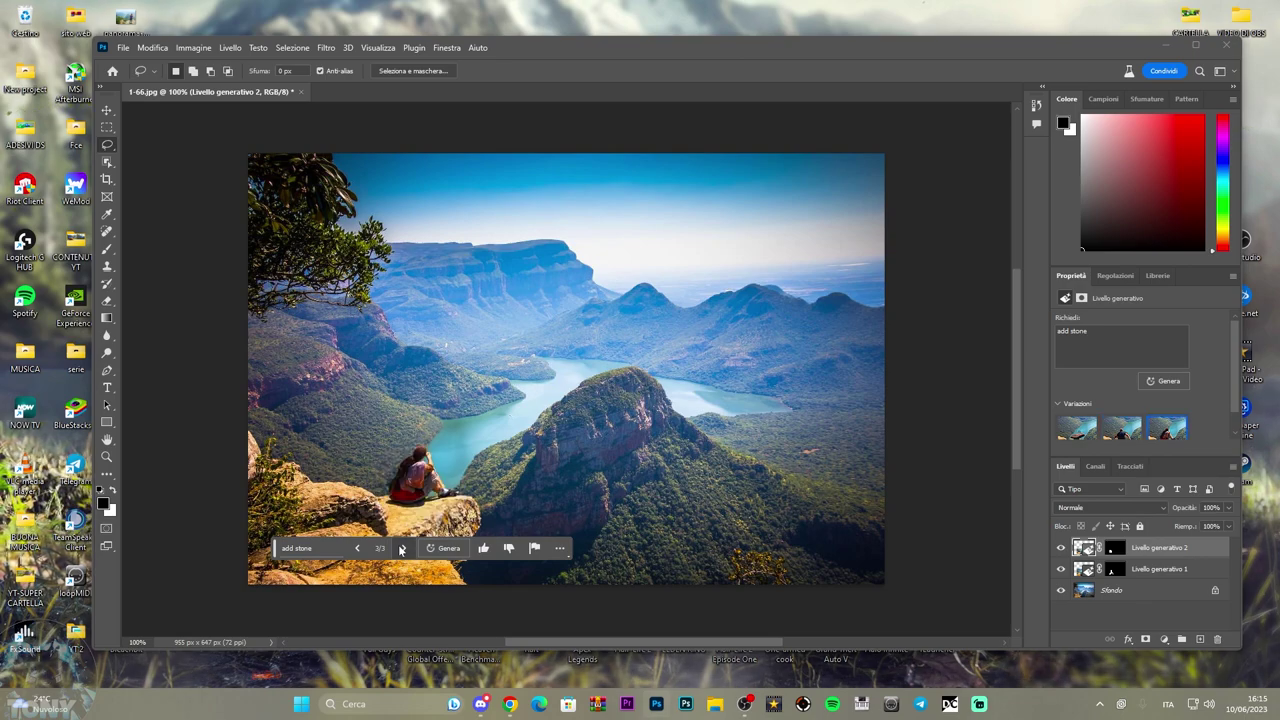
pyautogui.click(357, 548)
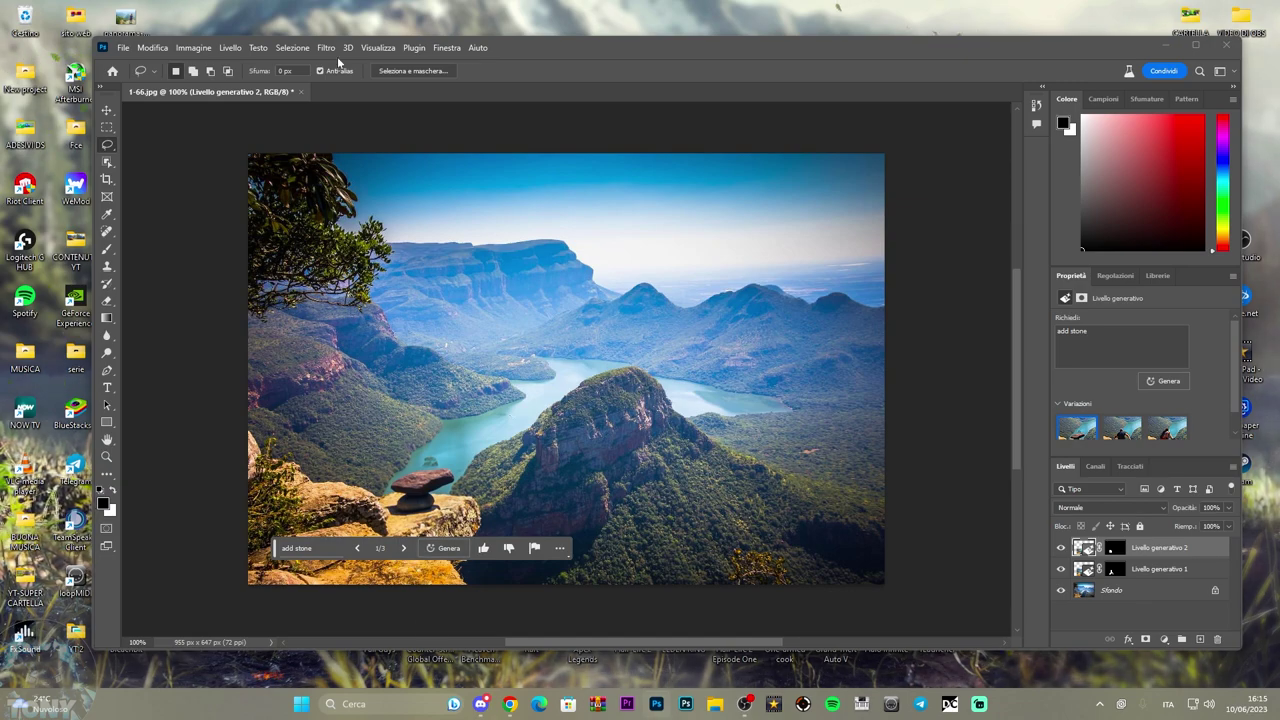
pyautogui.click(301, 91)
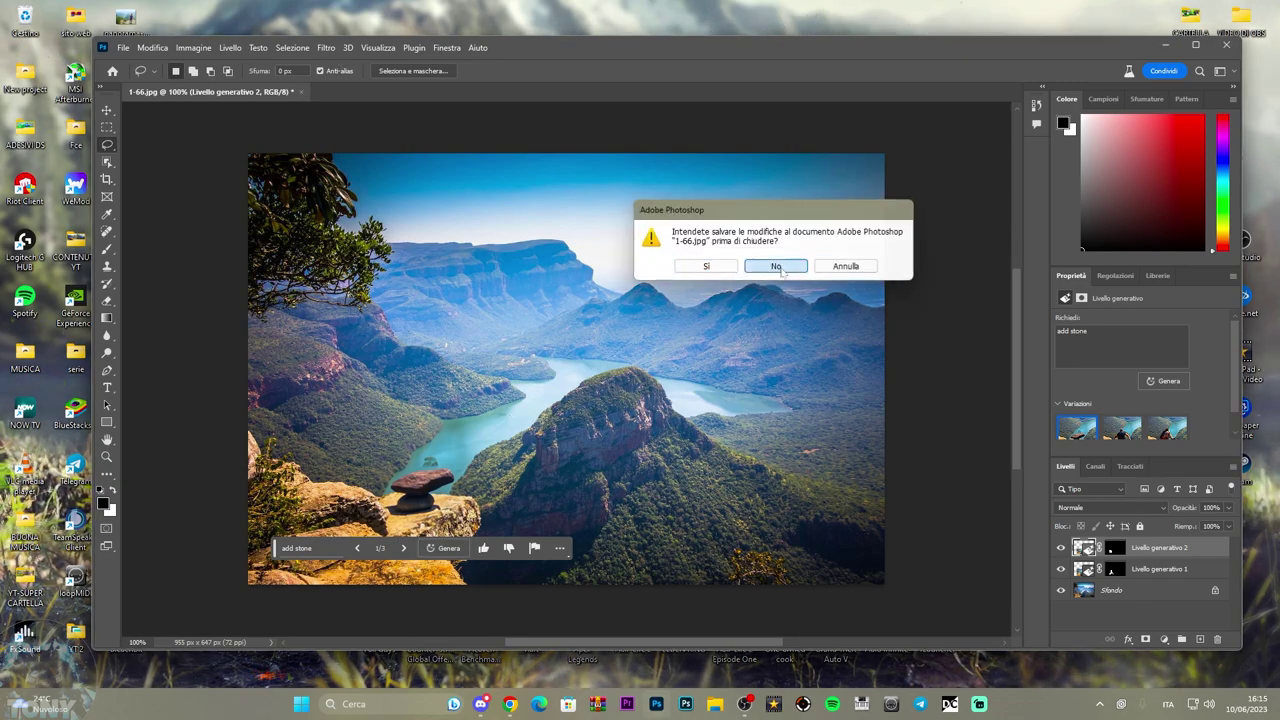
pyautogui.click(775, 266)
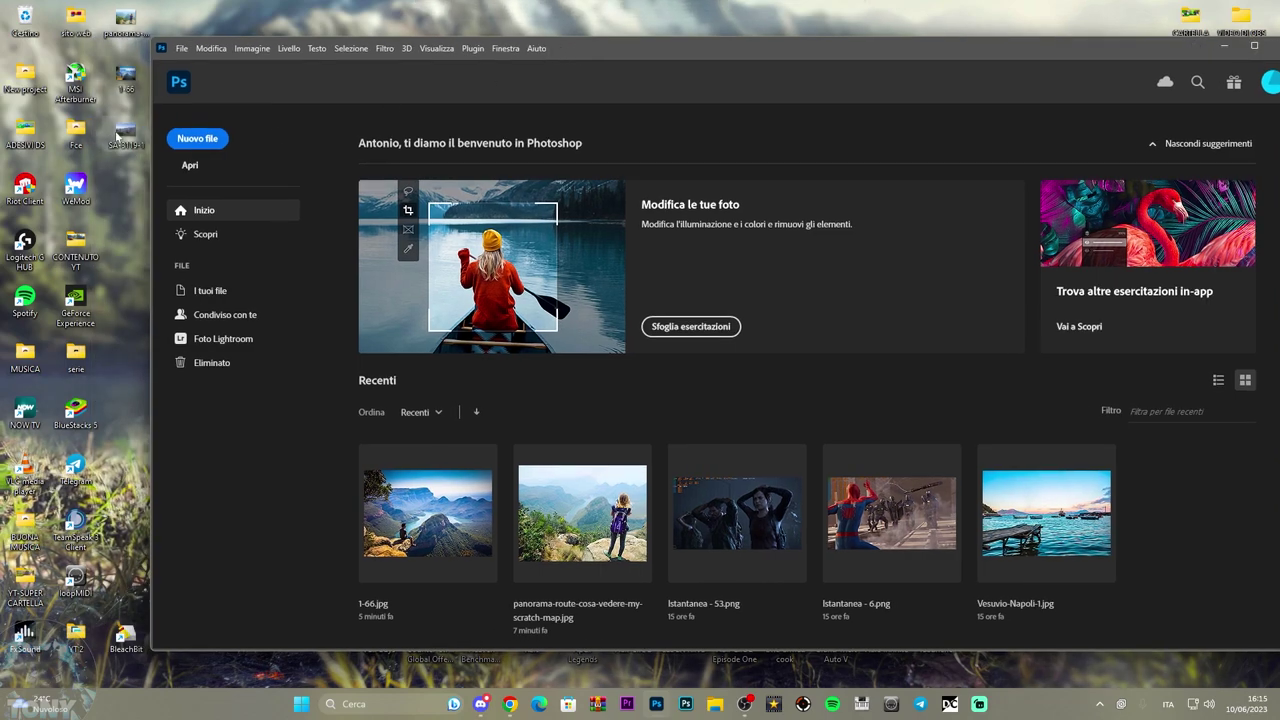
# - Open SA-3119-1.jpg, accept the colour profile, and start lassoing the woman in red
pyautogui.moveTo(125, 135); pyautogui.dragTo(661, 381)
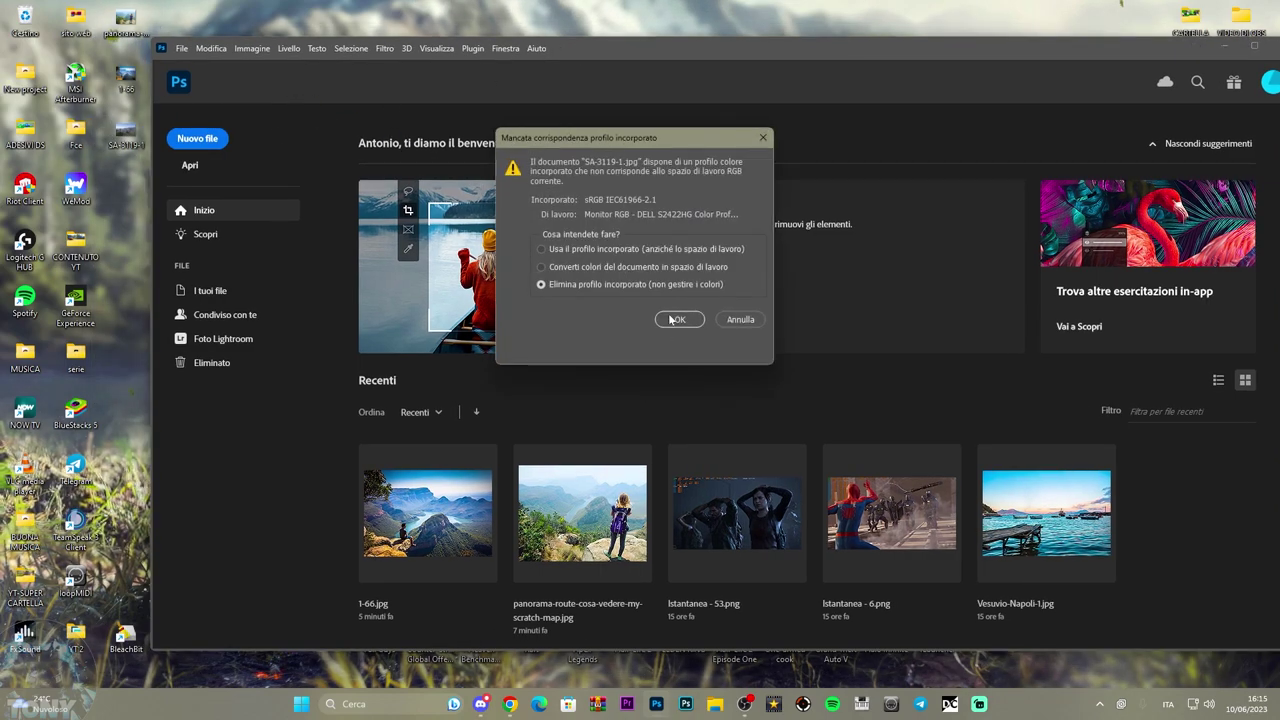
pyautogui.click(674, 319)
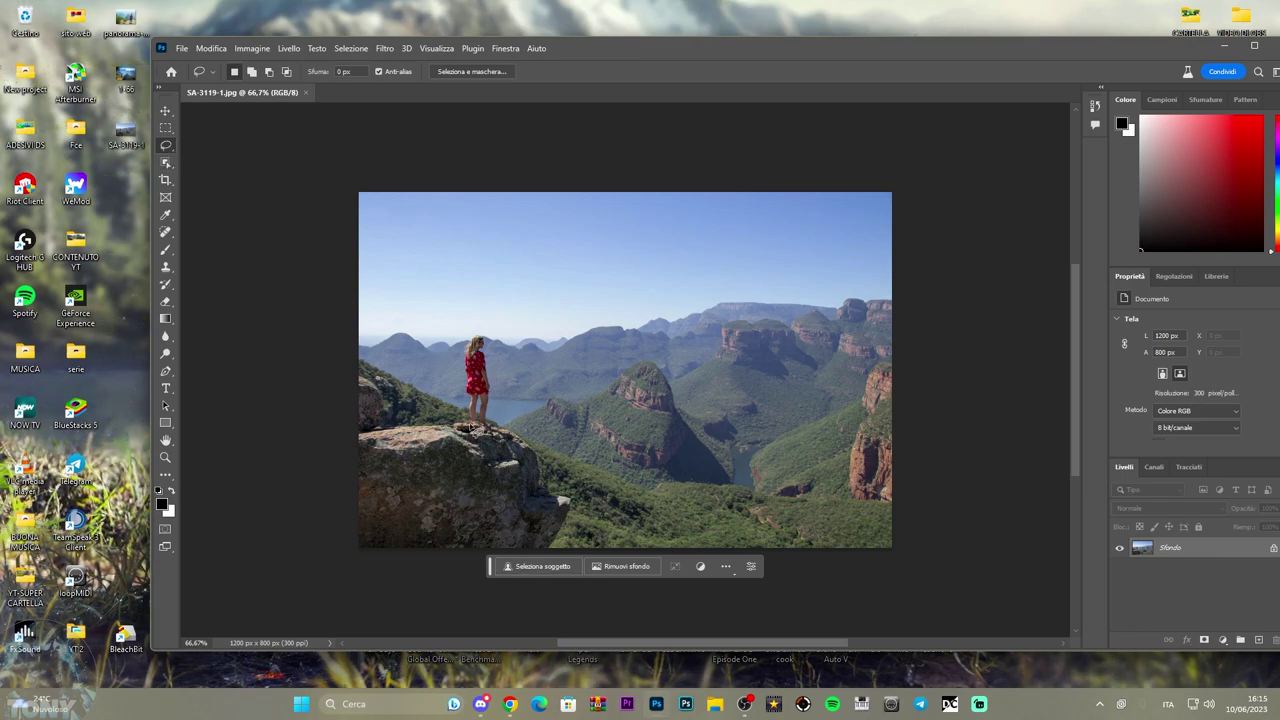
pyautogui.click(464, 425)
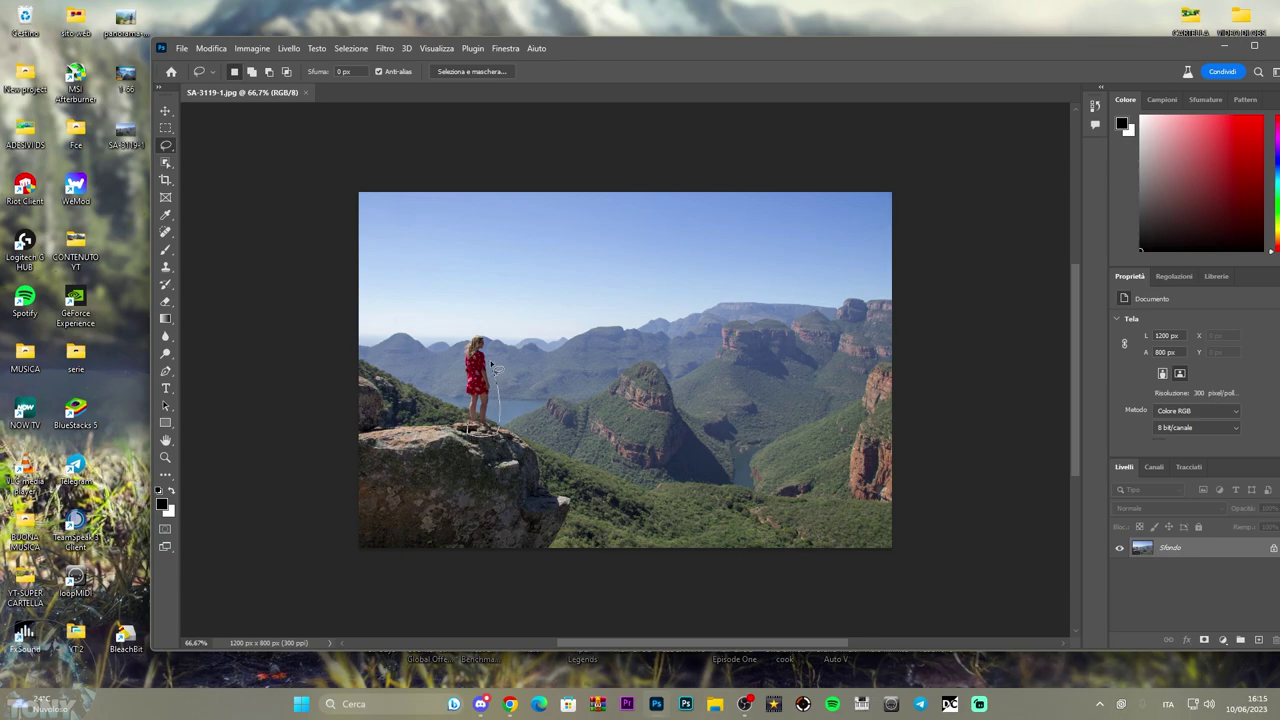
# - Close the lasso around the woman in red and generate a 'remove people' fill
pyautogui.moveTo(467, 428); pyautogui.dragTo(468, 430)
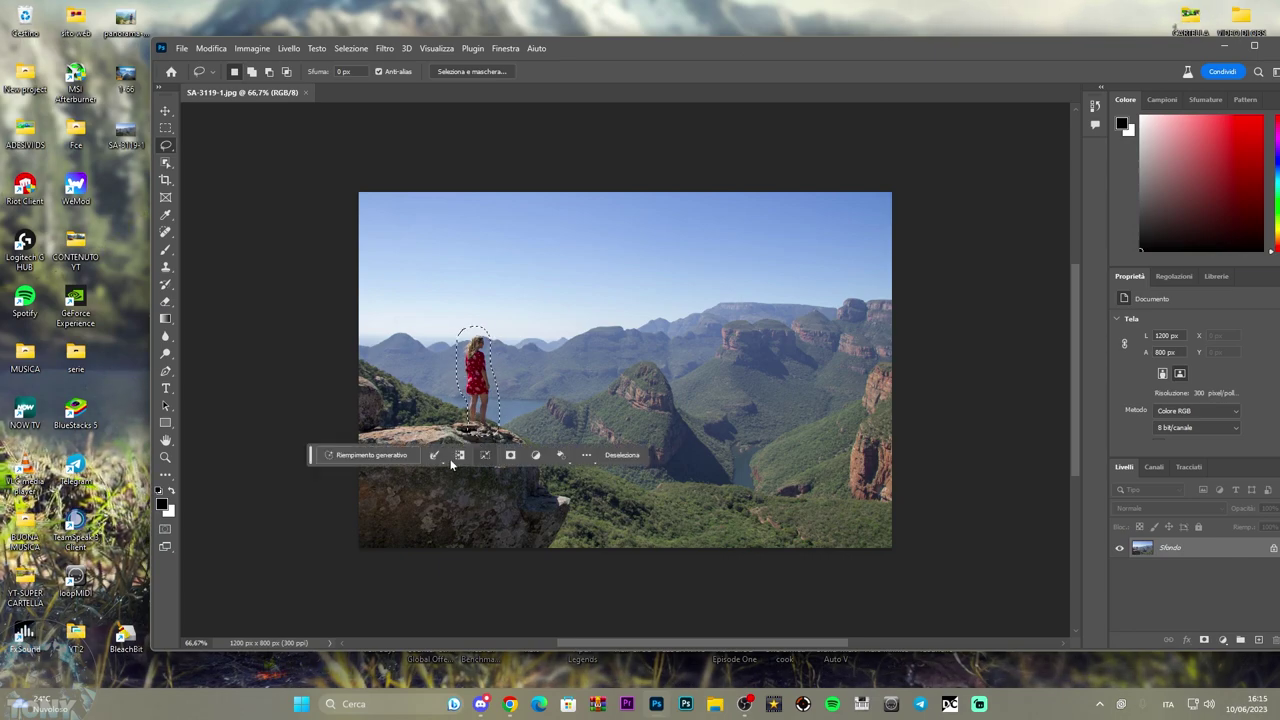
pyautogui.click(376, 456)
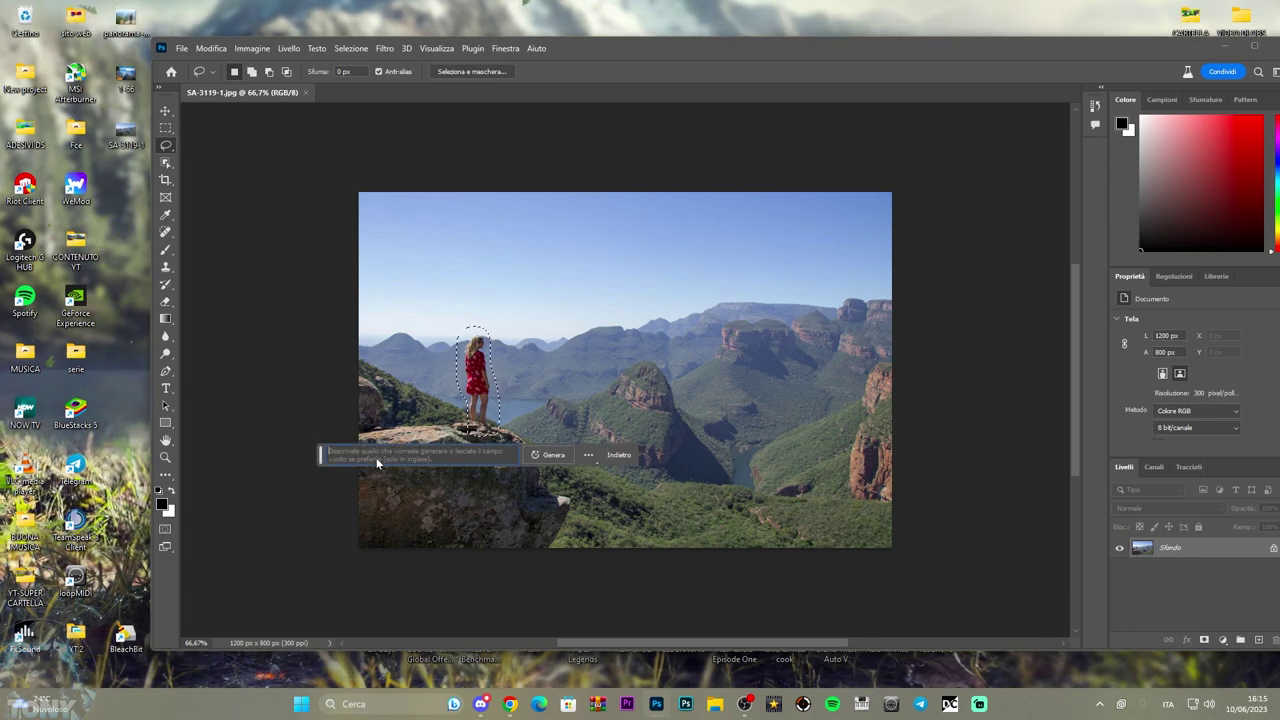
pyautogui.write('remove pe')
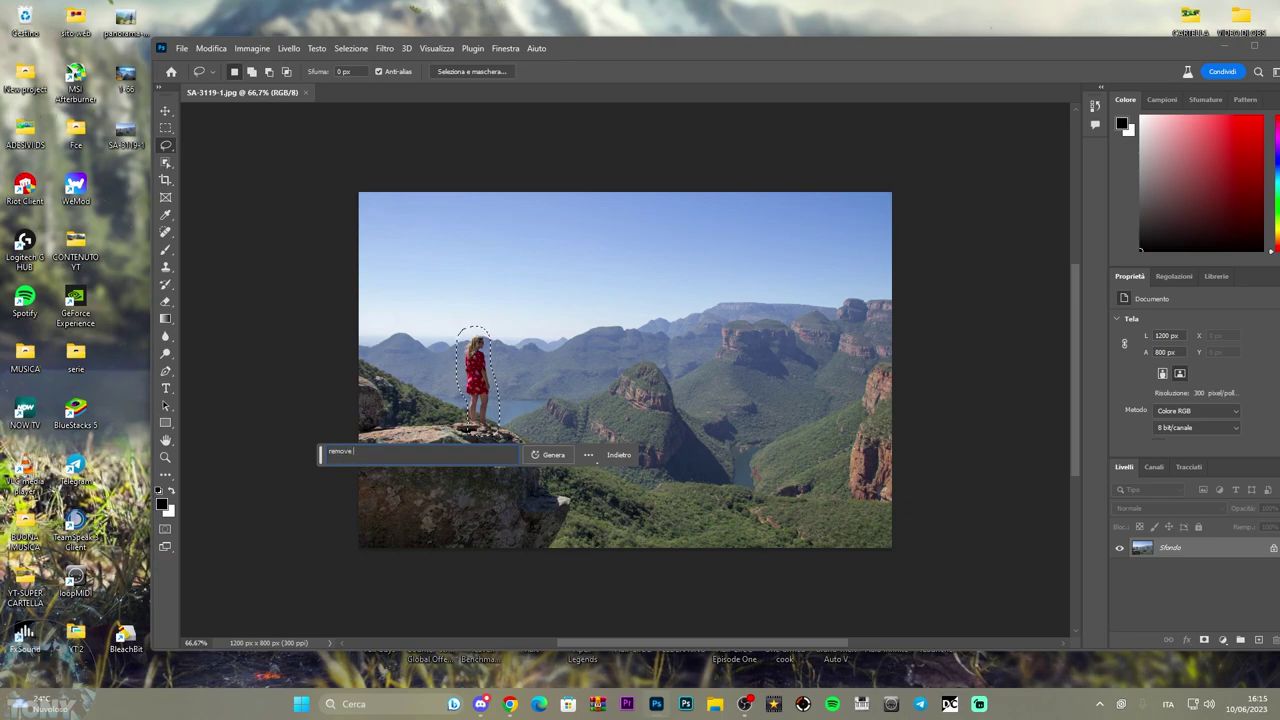
pyautogui.write('ople')
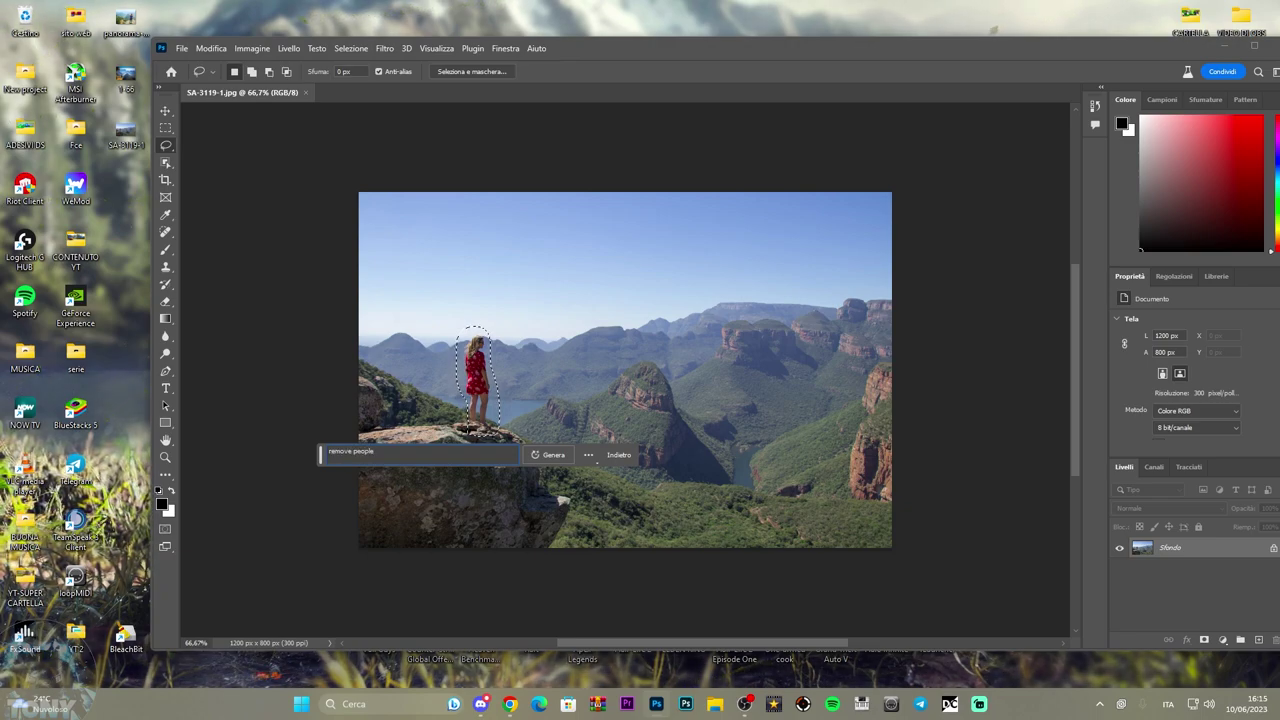
pyautogui.press('Return')
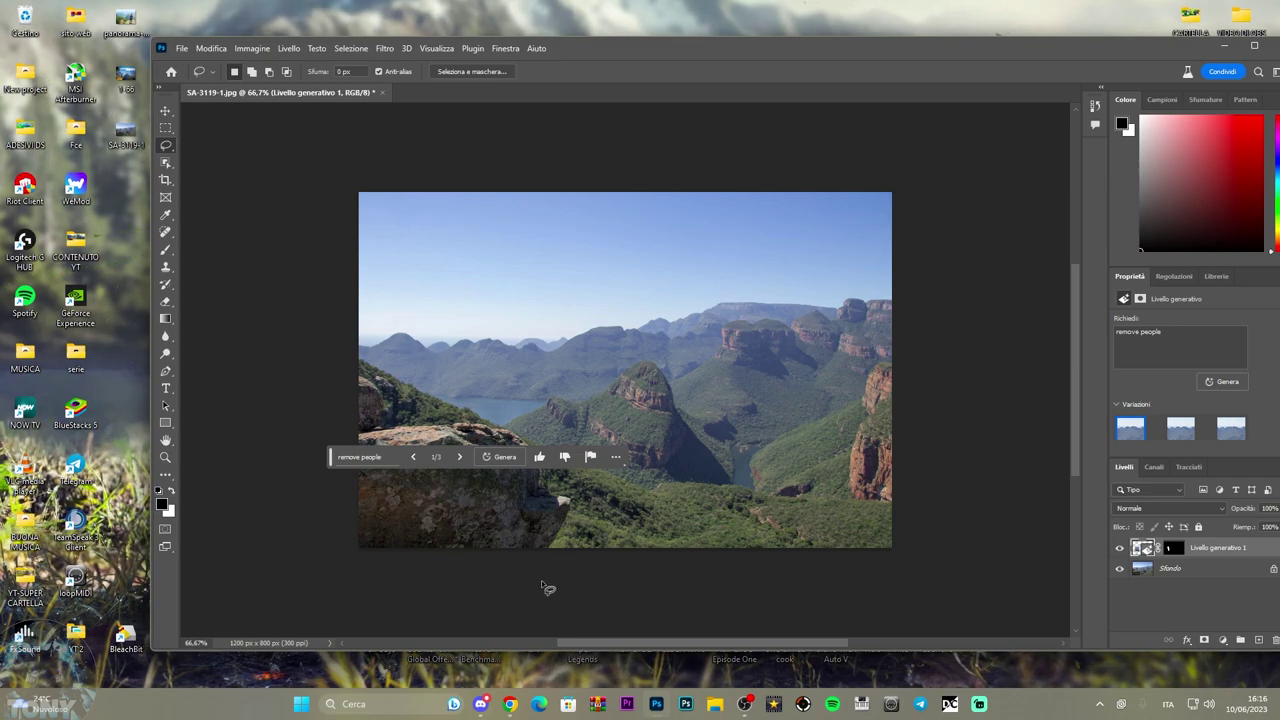
# - Apply variation 3/3 of the remove-people fill, then select the entire image
pyautogui.click(460, 457)
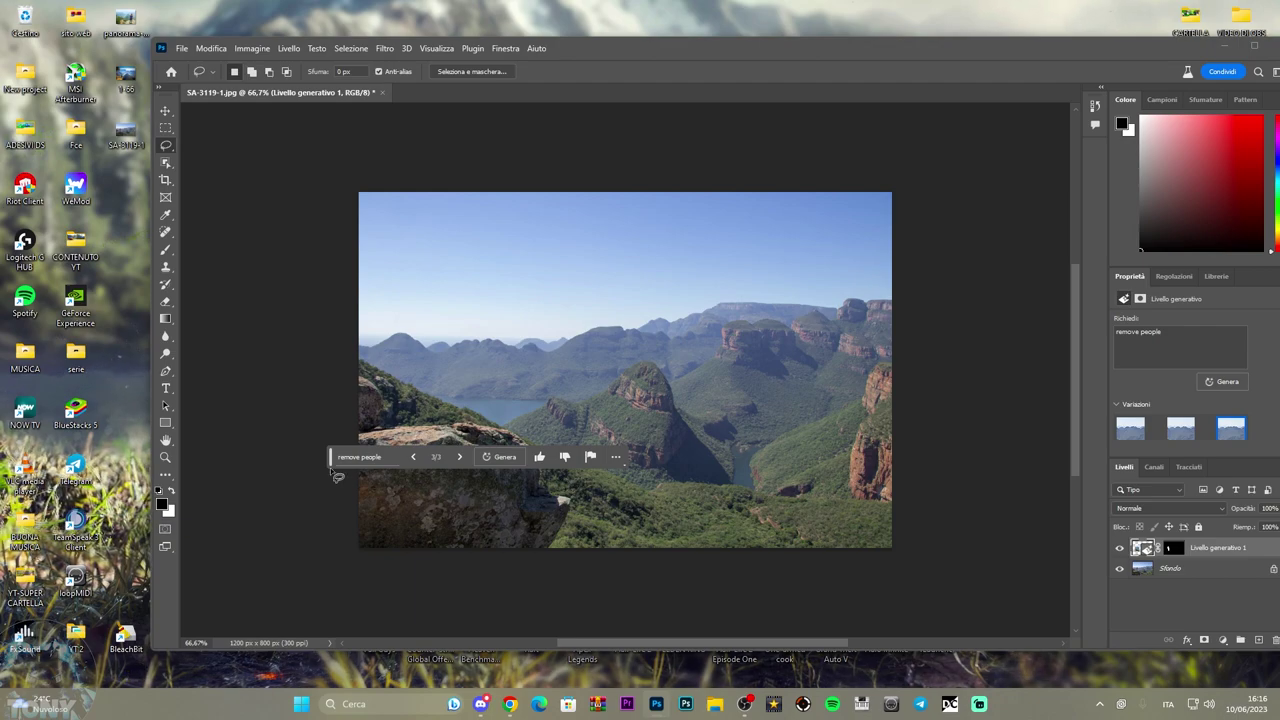
pyautogui.moveTo(331, 460); pyautogui.dragTo(458, 566)
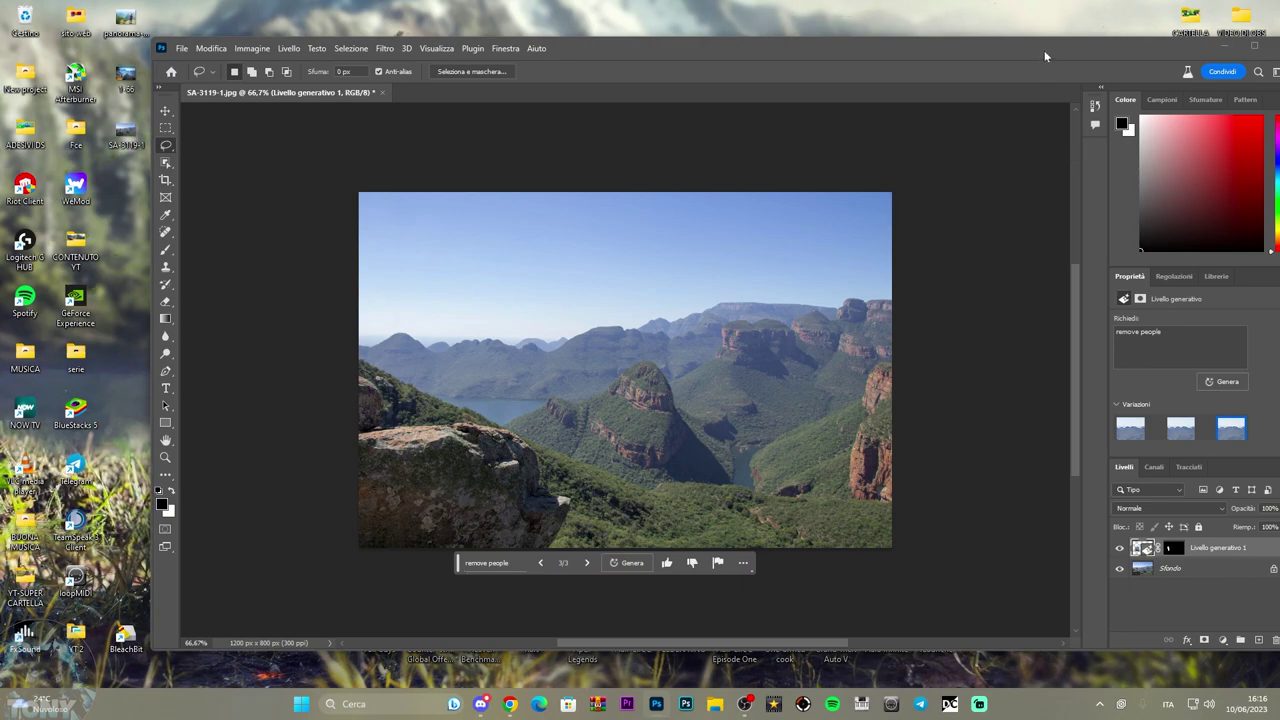
pyautogui.moveTo(1044, 56); pyautogui.dragTo(992, 52)
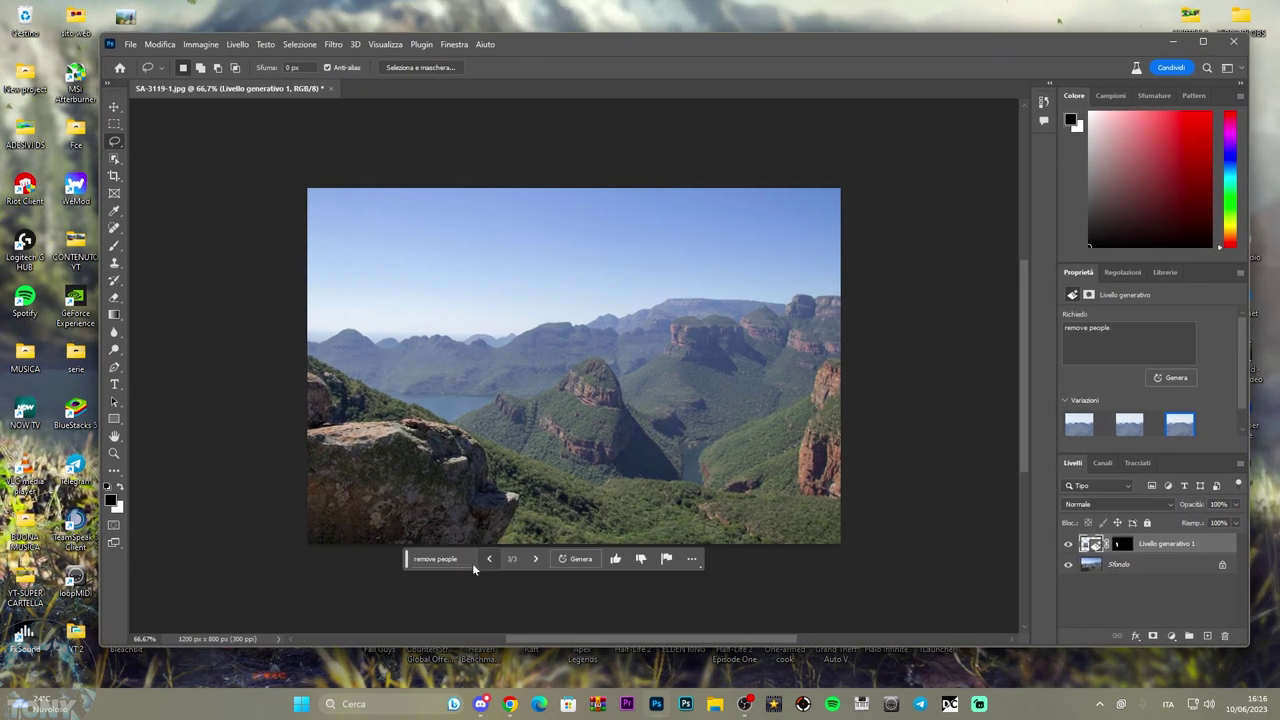
pyautogui.hotkey('ctrl', 'a')
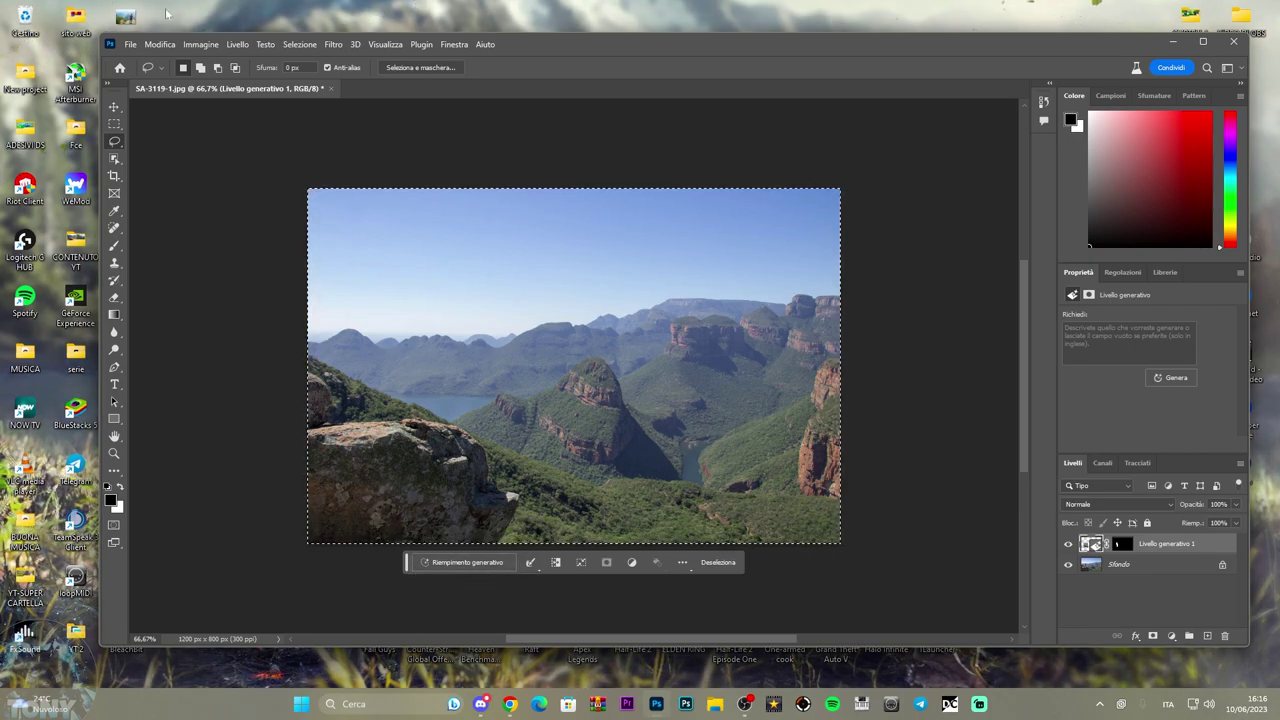
pyautogui.click(130, 44)
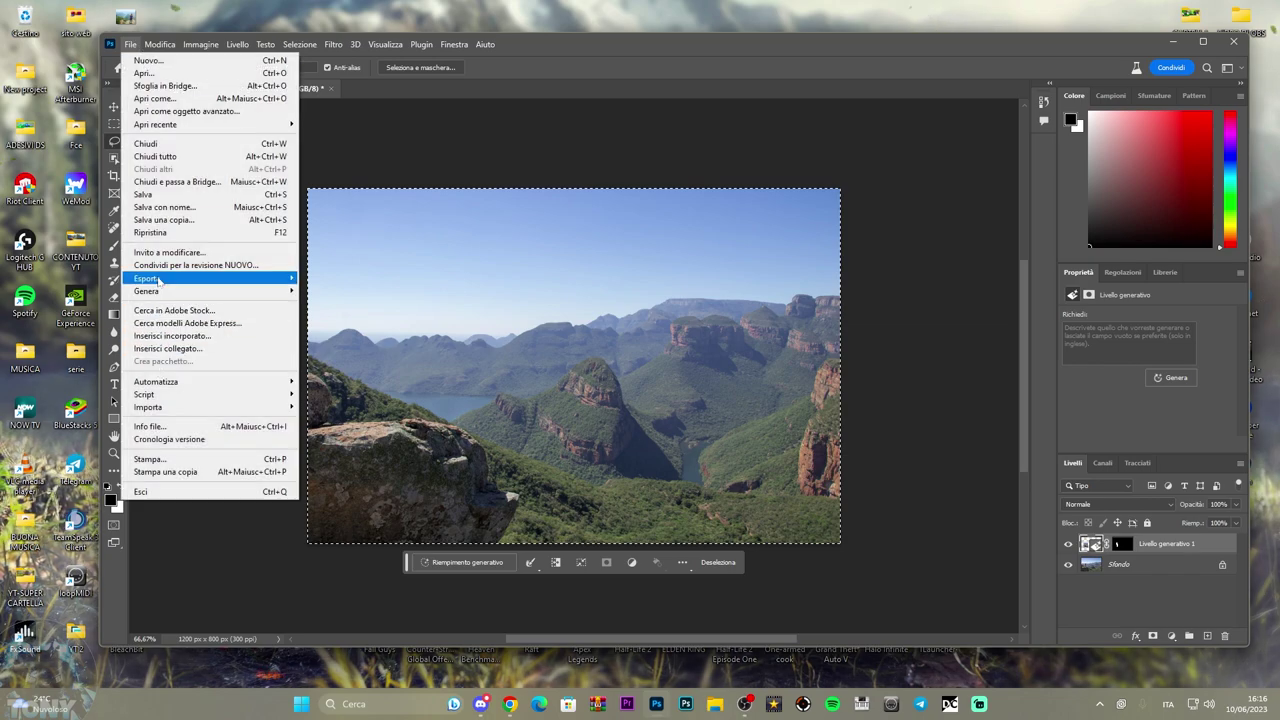
pyautogui.moveTo(147, 278)
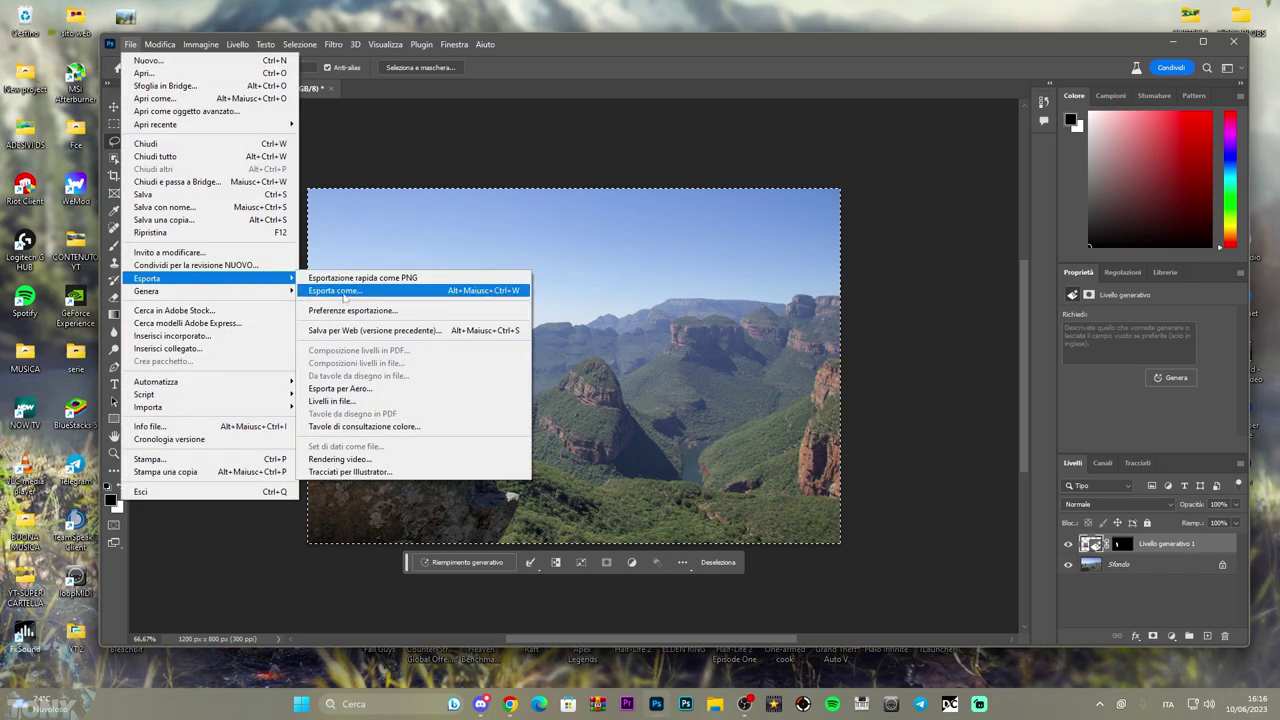
pyautogui.click(336, 290)
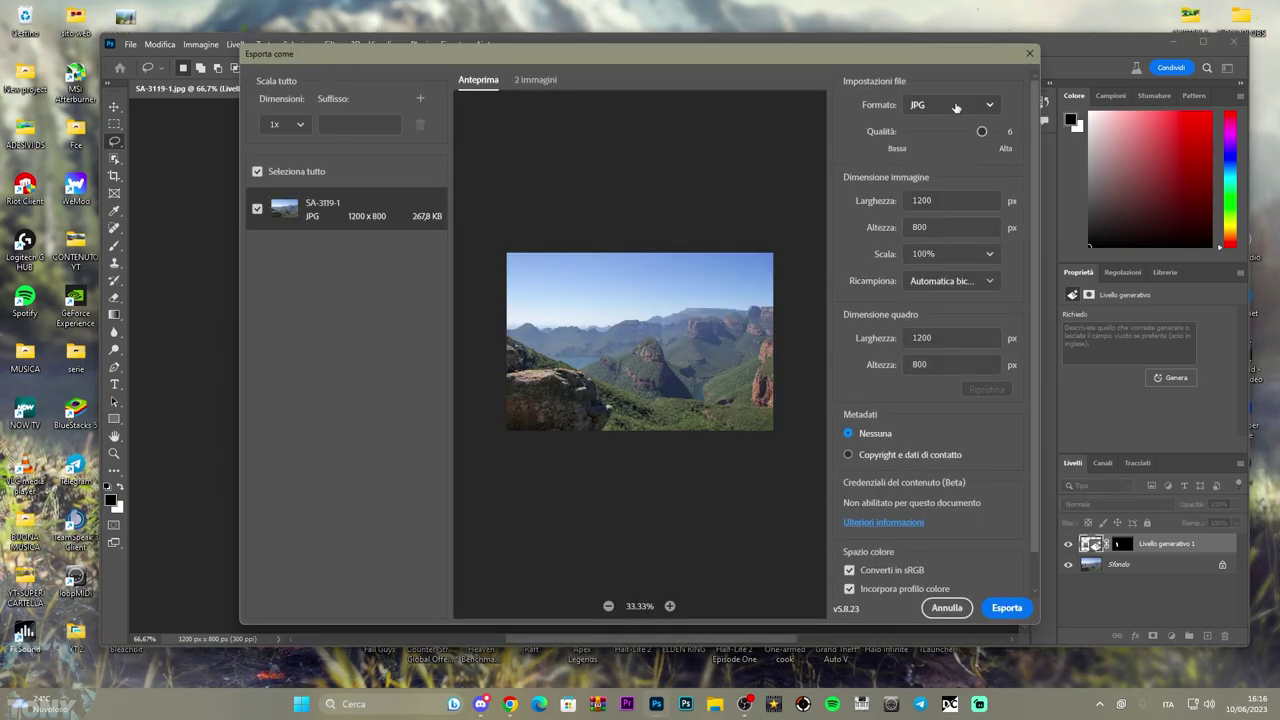
pyautogui.click(955, 105)
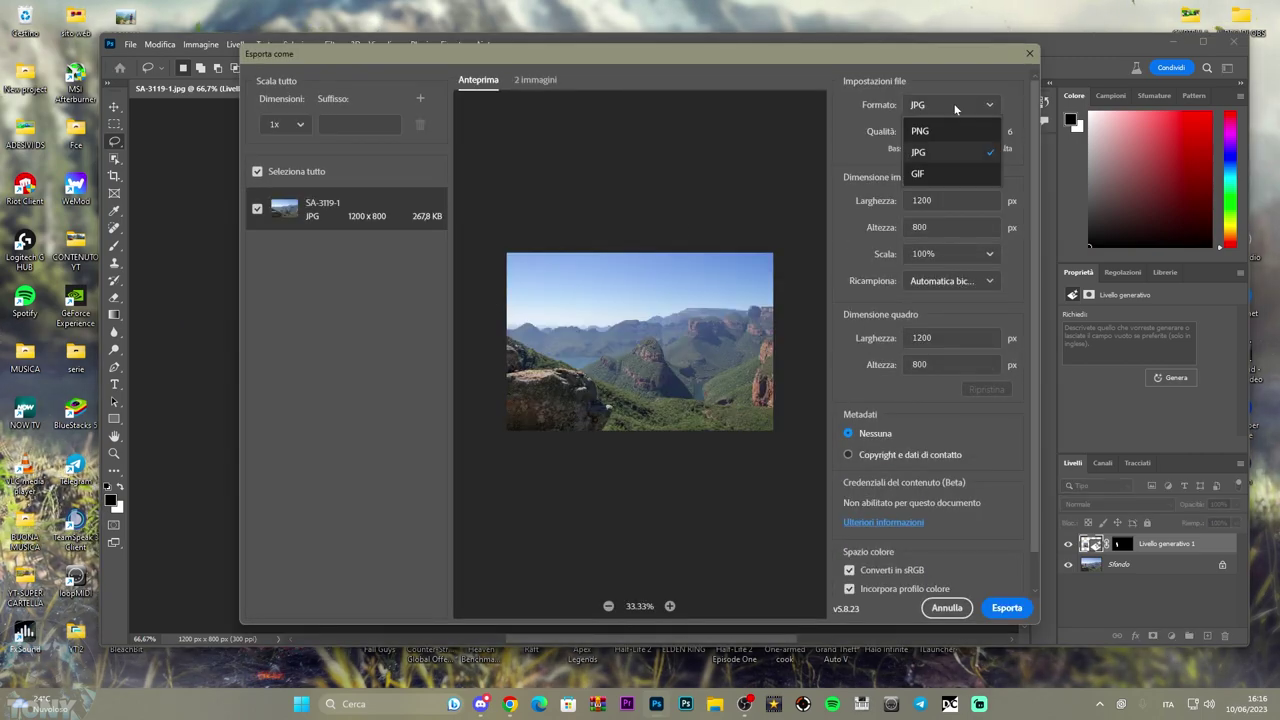
pyautogui.click(923, 155)
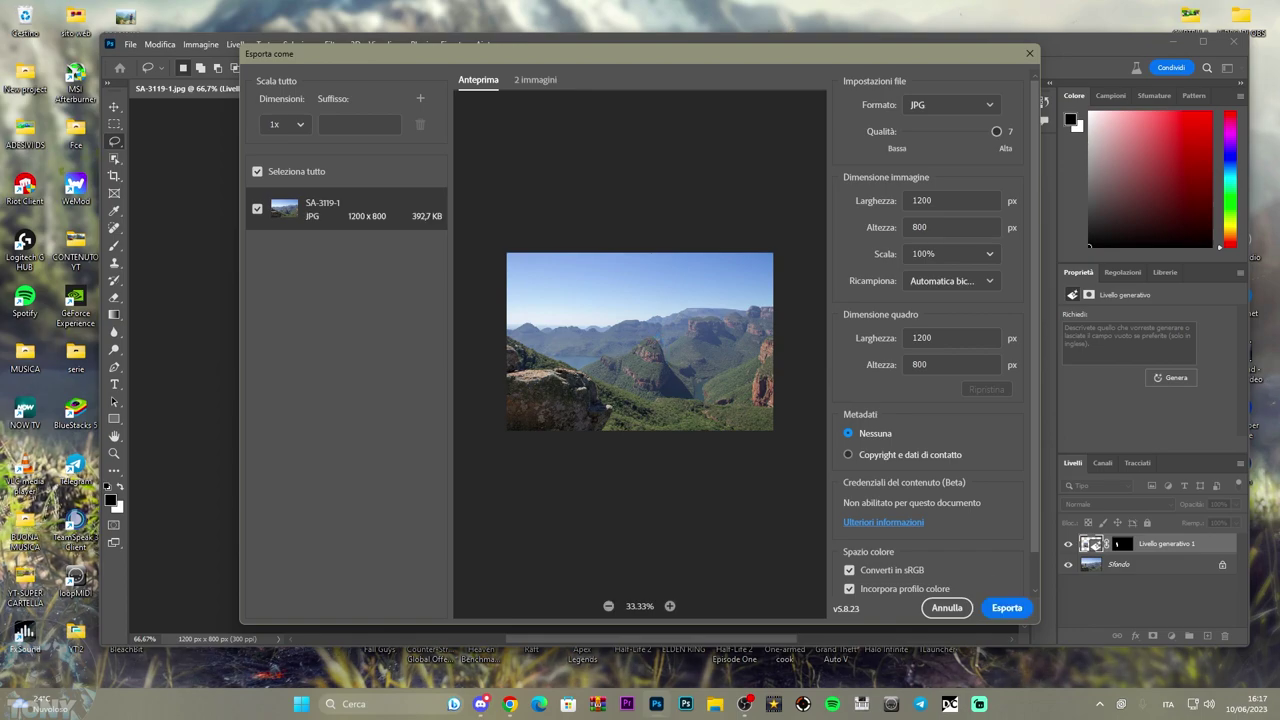
pyautogui.click(1003, 608)
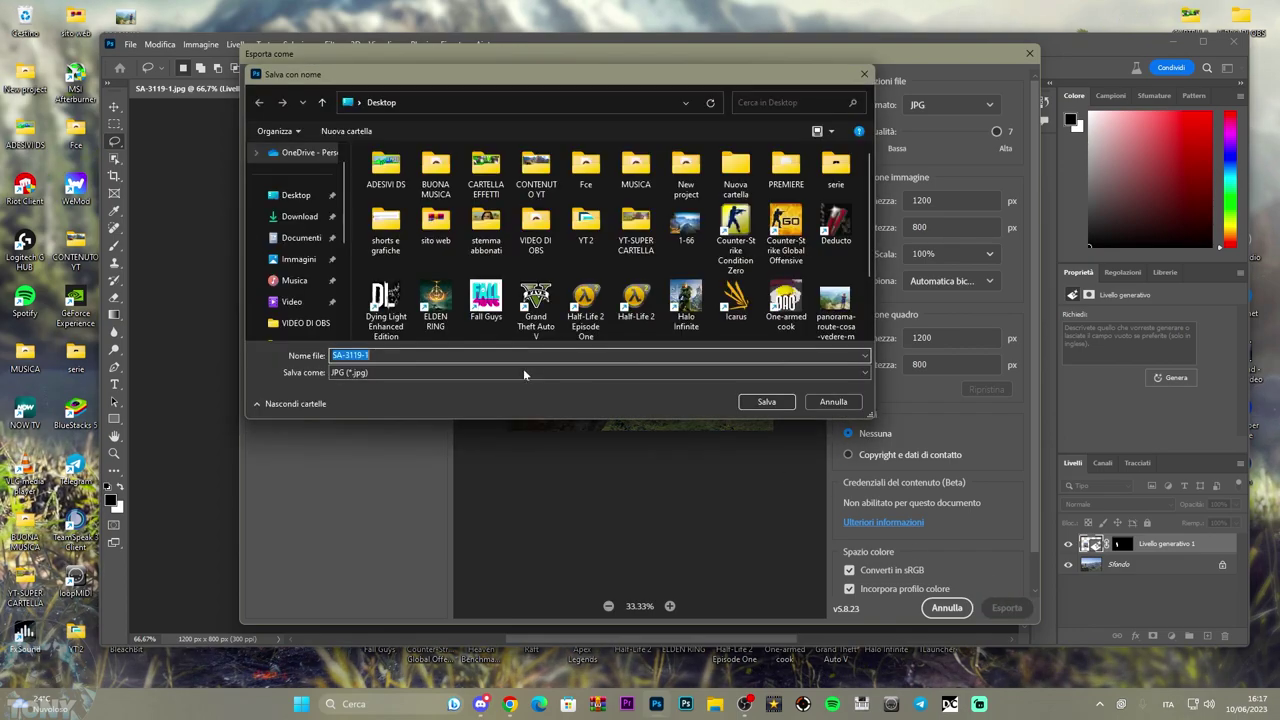
pyautogui.write('111111111111')
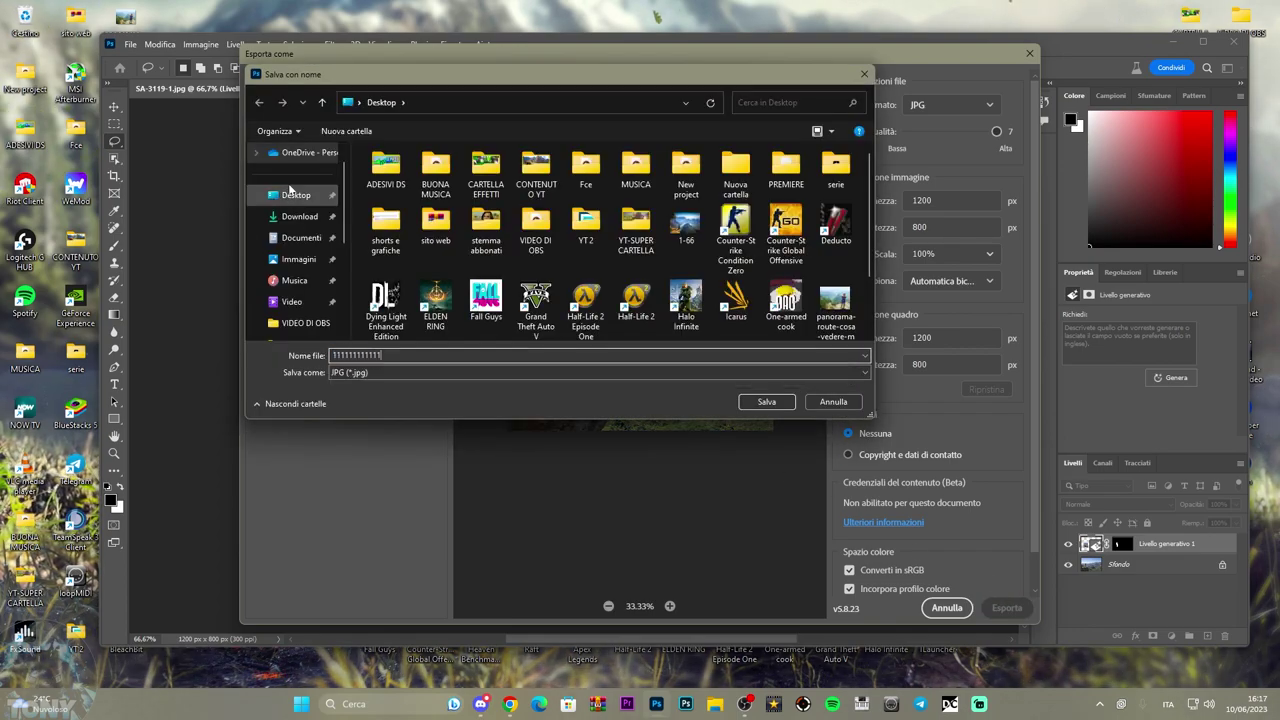
pyautogui.click(767, 402)
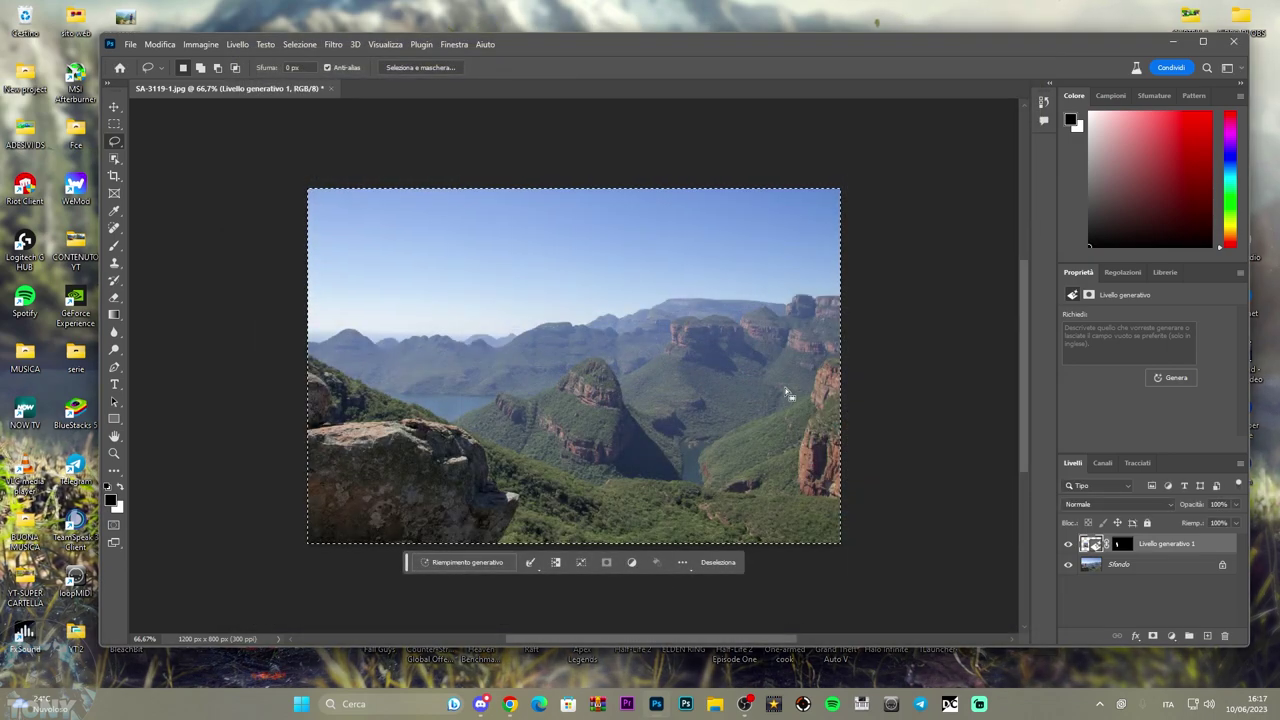
# - Refresh the desktop and open 111111111111.jpg in Photos, zooming in on the sky
pyautogui.click(1171, 46)
pyautogui.rightClick(691, 87)
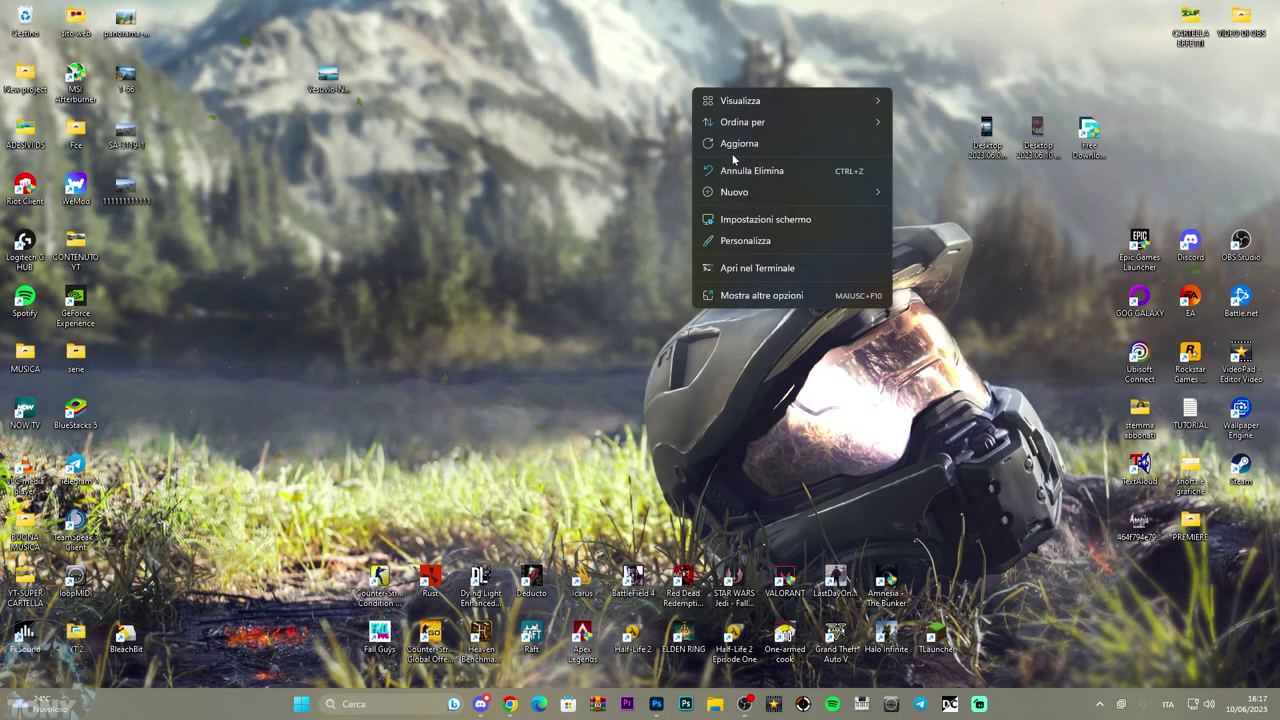
pyautogui.click(738, 141)
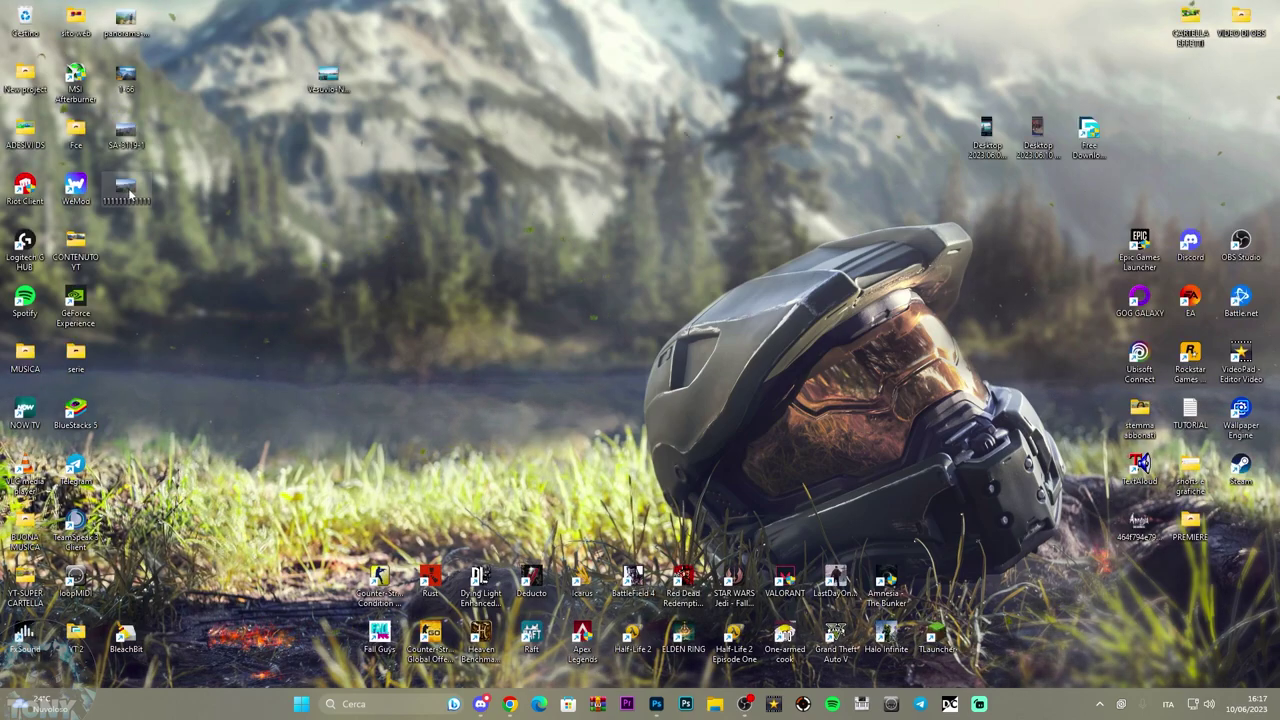
pyautogui.moveTo(125, 188); pyautogui.dragTo(412, 203)
pyautogui.doubleClick(428, 190)
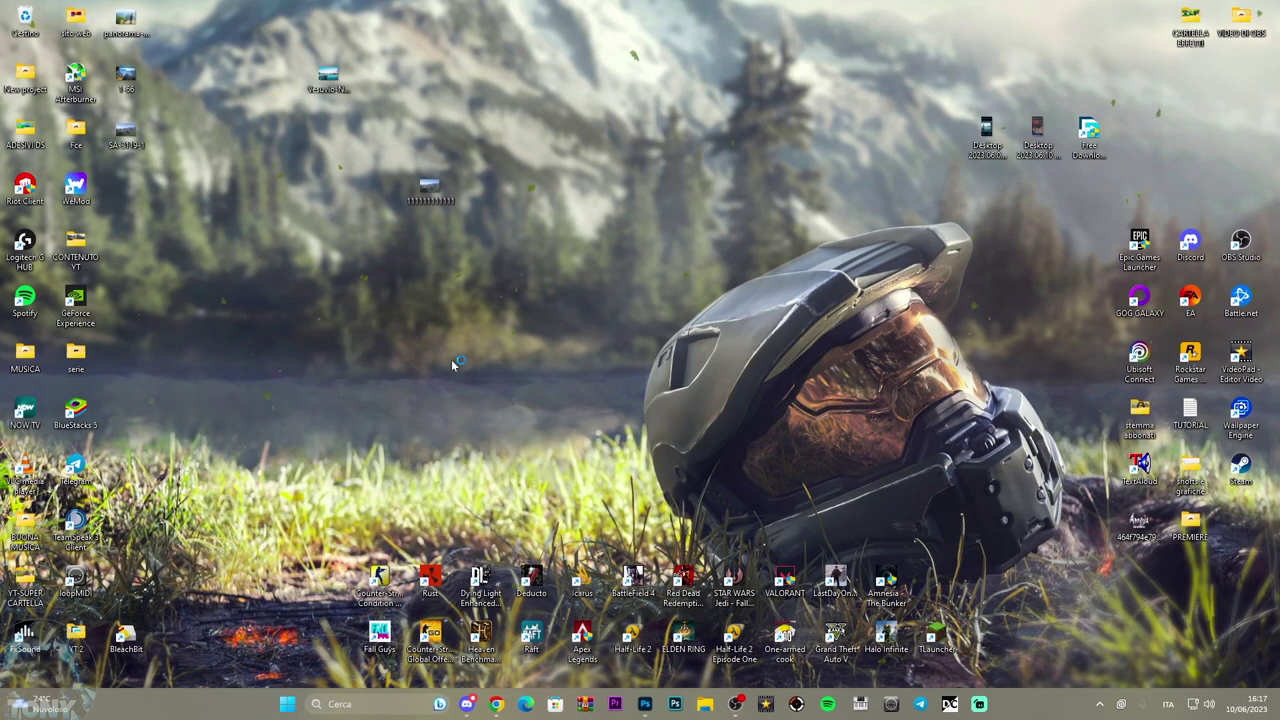
pyautogui.scroll(3, 451, 357)
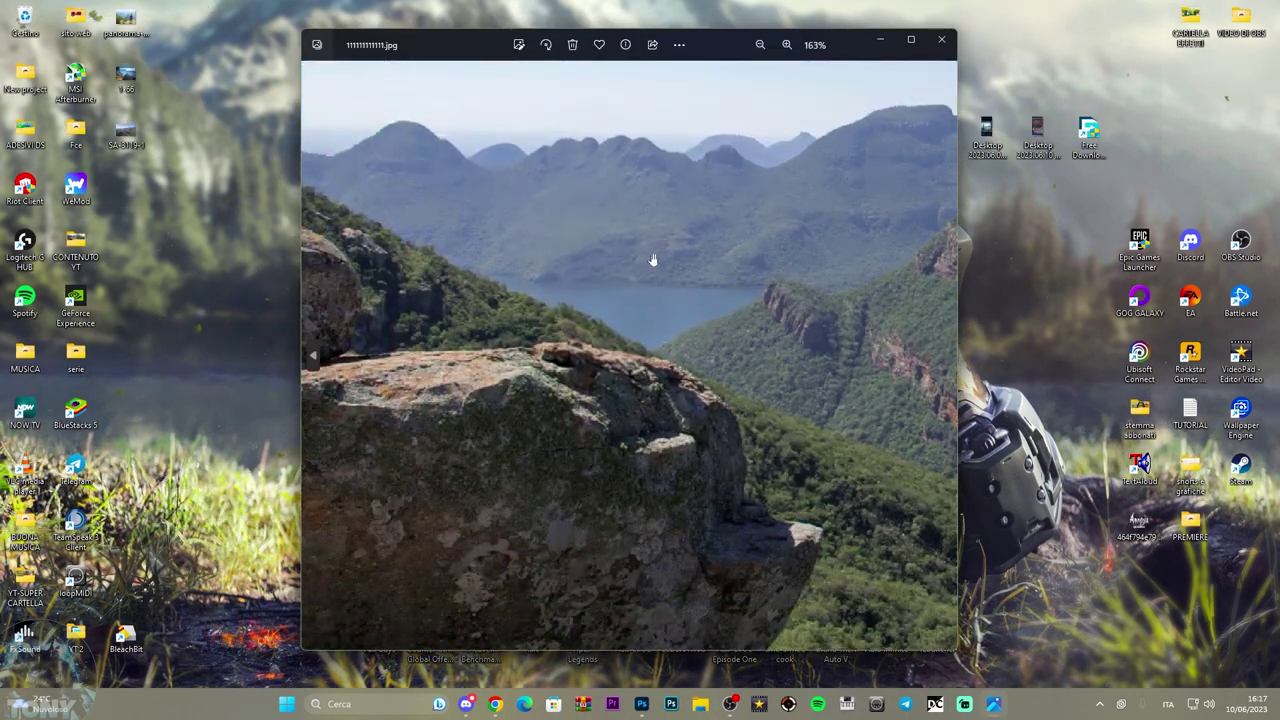
pyautogui.moveTo(619, 329); pyautogui.dragTo(587, 401)
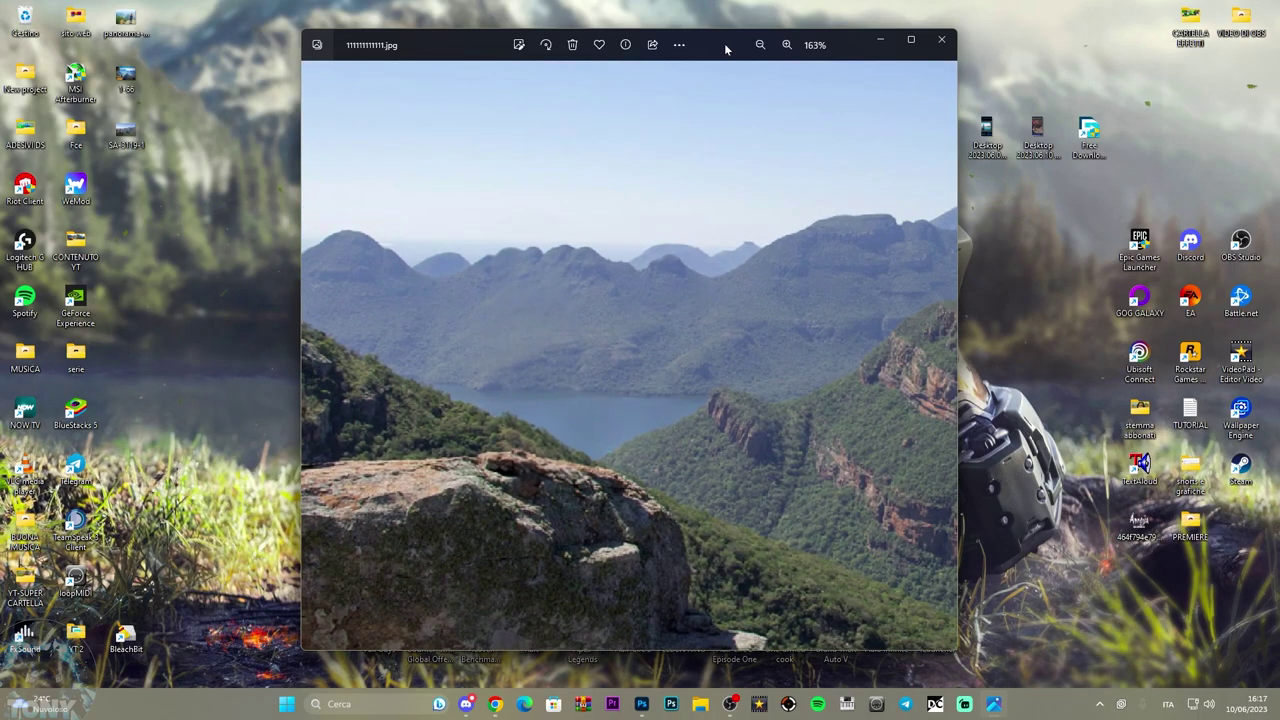
pyautogui.moveTo(719, 50); pyautogui.dragTo(845, 42)
# - Place SA-3119-1.jpg beside the export, compare the rock area, then close both viewers
pyautogui.doubleClick(130, 143)
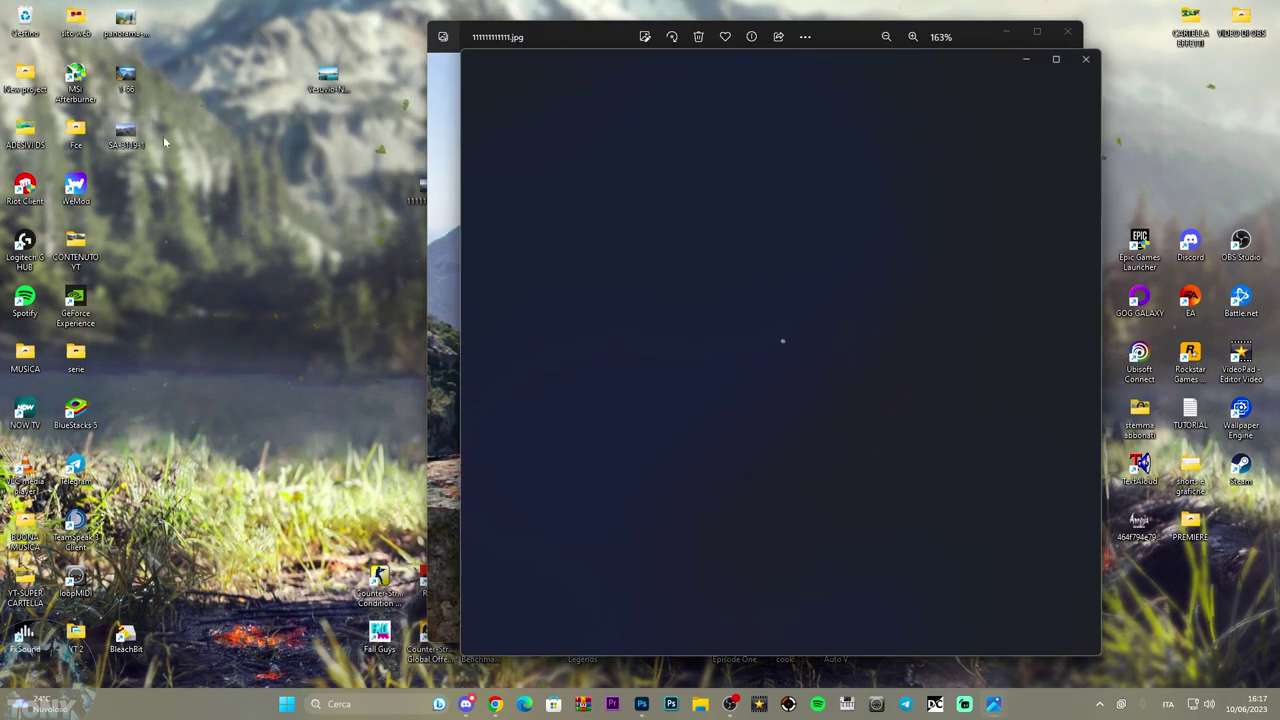
pyautogui.moveTo(946, 57)
pyautogui.mouseDown()
pyautogui.moveTo(388, 72)
pyautogui.moveTo(859, 51)
pyautogui.mouseUp()
pyautogui.scroll(3, 600, 330)
pyautogui.moveTo(741, 42)
pyautogui.mouseDown()
pyautogui.moveTo(1049, 51)
pyautogui.moveTo(1169, 9)
pyautogui.moveTo(1121, 16)
pyautogui.mouseUp()
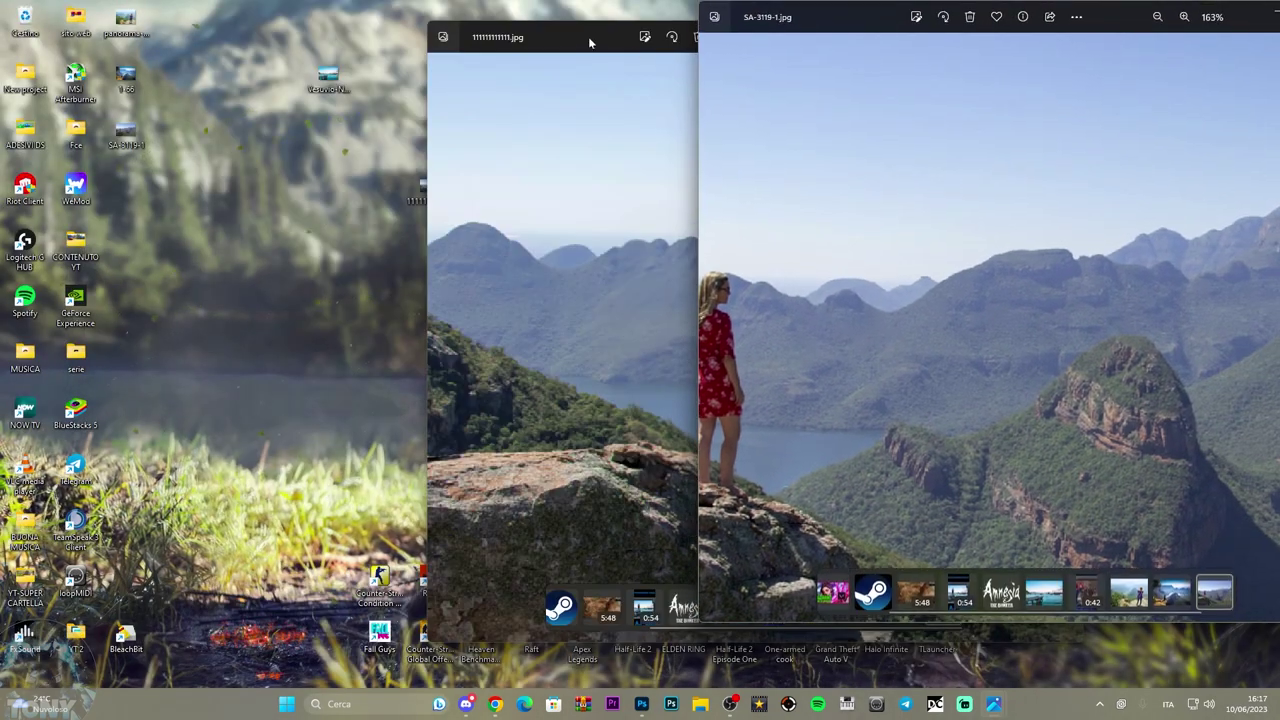
pyautogui.moveTo(591, 40); pyautogui.dragTo(354, 22)
pyautogui.click(1102, 20)
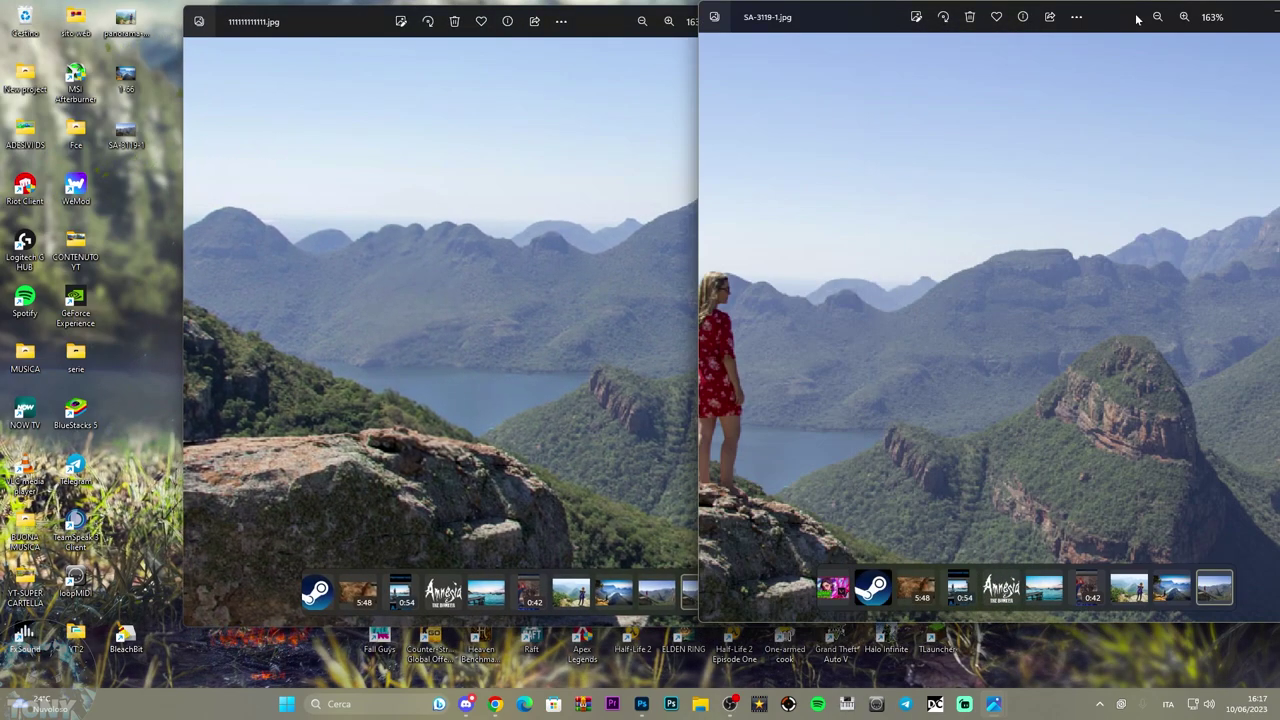
pyautogui.moveTo(1137, 29); pyautogui.dragTo(1025, 37)
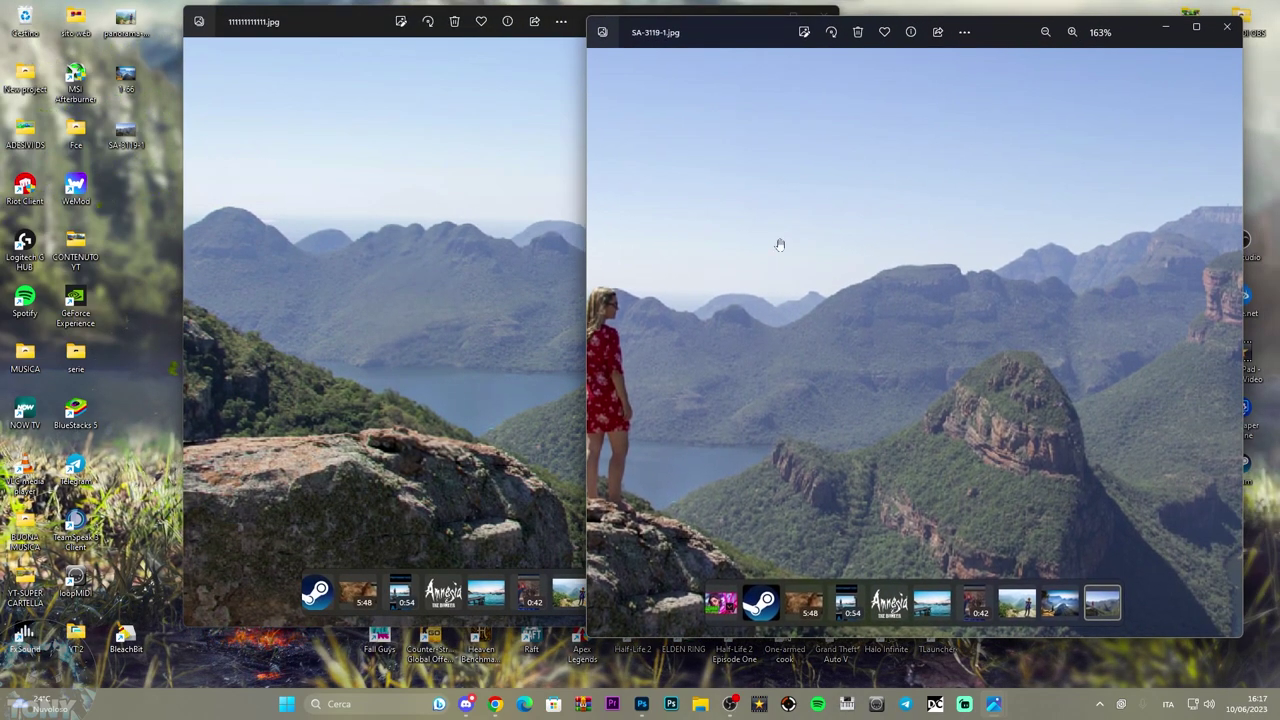
pyautogui.moveTo(777, 243); pyautogui.dragTo(882, 263)
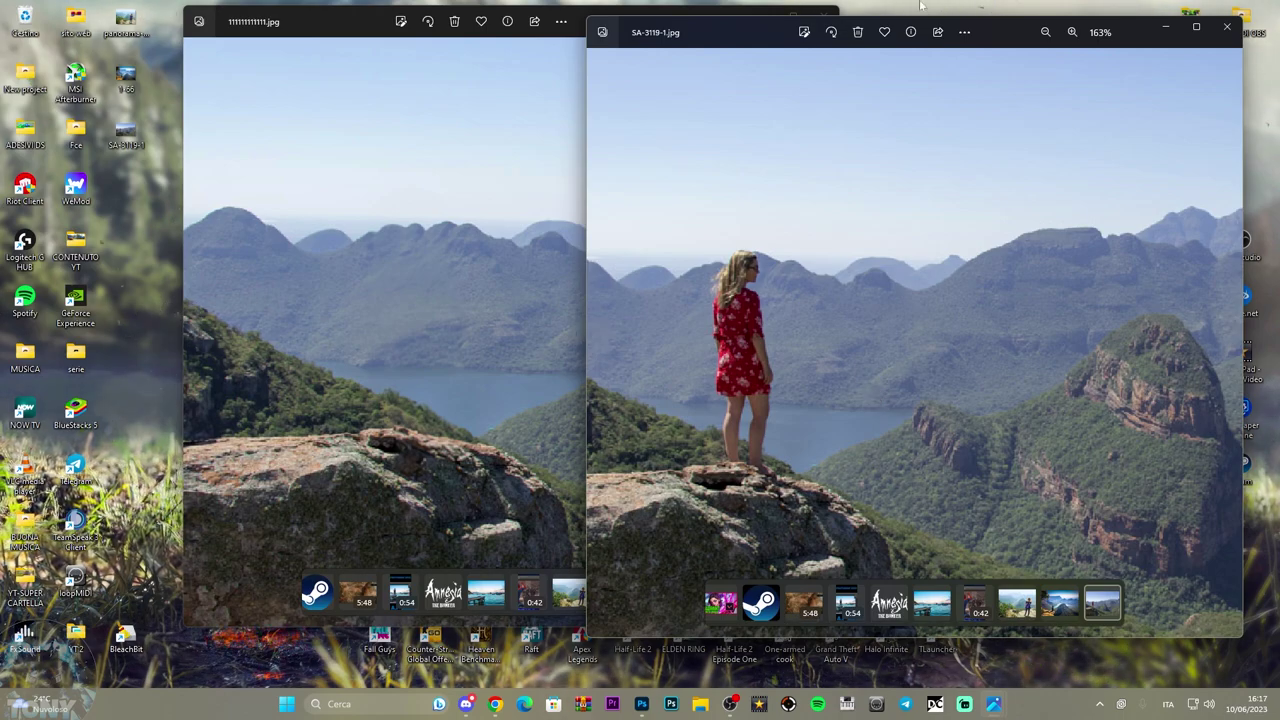
pyautogui.click(1226, 29)
pyautogui.click(823, 16)
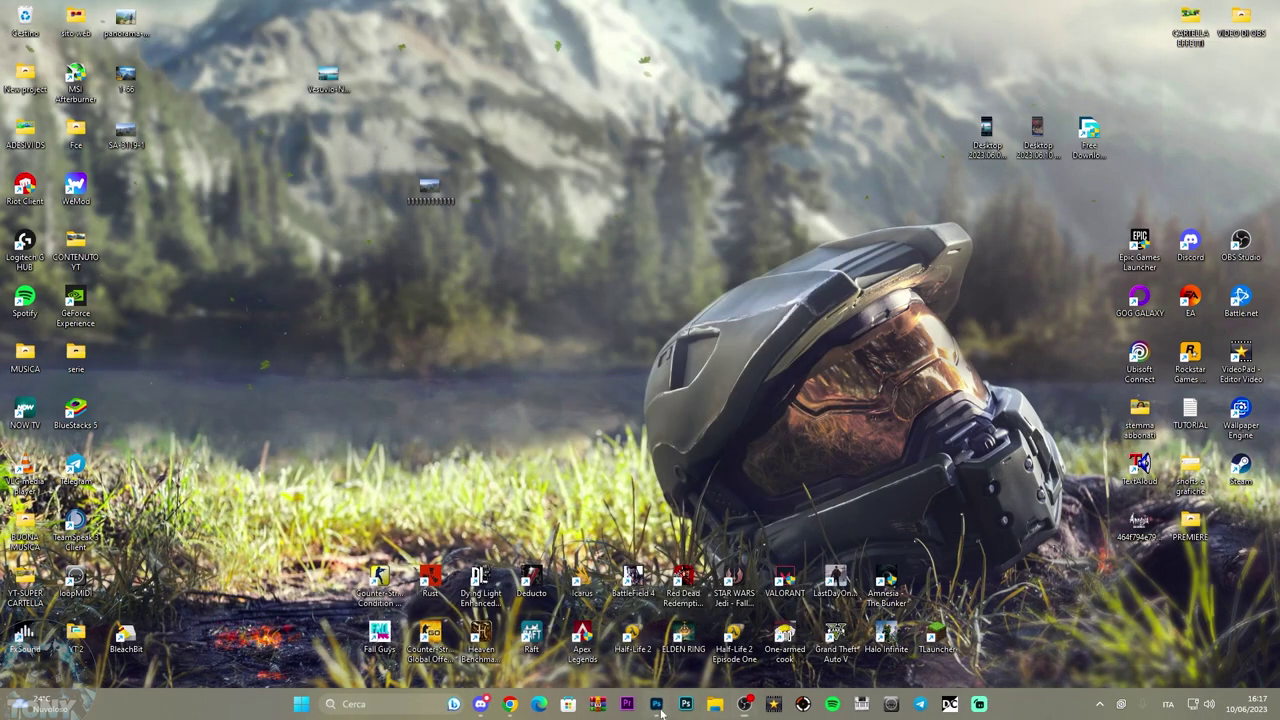
# - Restore Photoshop from the taskbar and reposition its window showing SA-3119-1.jpg
pyautogui.click(658, 706)
pyautogui.moveTo(656, 44)
pyautogui.mouseDown()
pyautogui.moveTo(634, 43)
pyautogui.moveTo(711, 51)
pyautogui.moveTo(517, 43)
pyautogui.moveTo(751, 49)
pyautogui.moveTo(705, 53)
pyautogui.mouseUp()
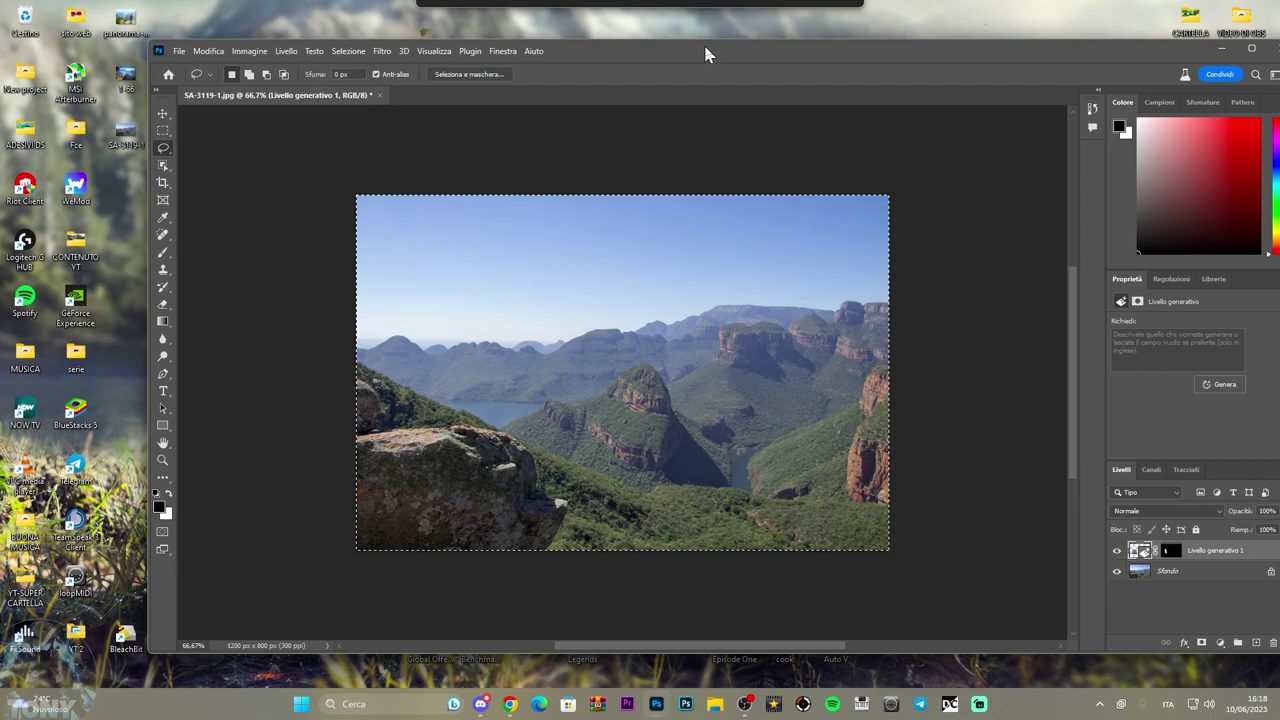
pyautogui.moveTo(705, 53)
pyautogui.mouseDown()
pyautogui.moveTo(677, 57)
pyautogui.moveTo(697, 50)
pyautogui.mouseUp()
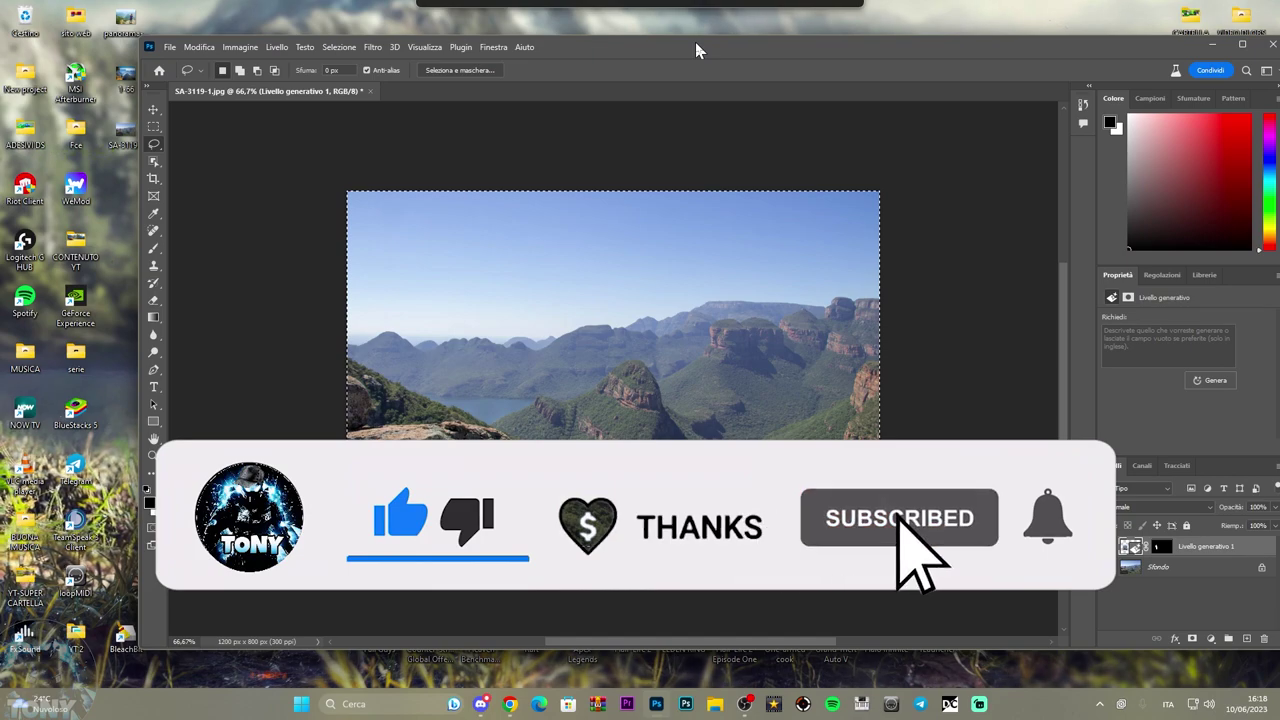
pyautogui.moveTo(697, 50); pyautogui.dragTo(697, 47)
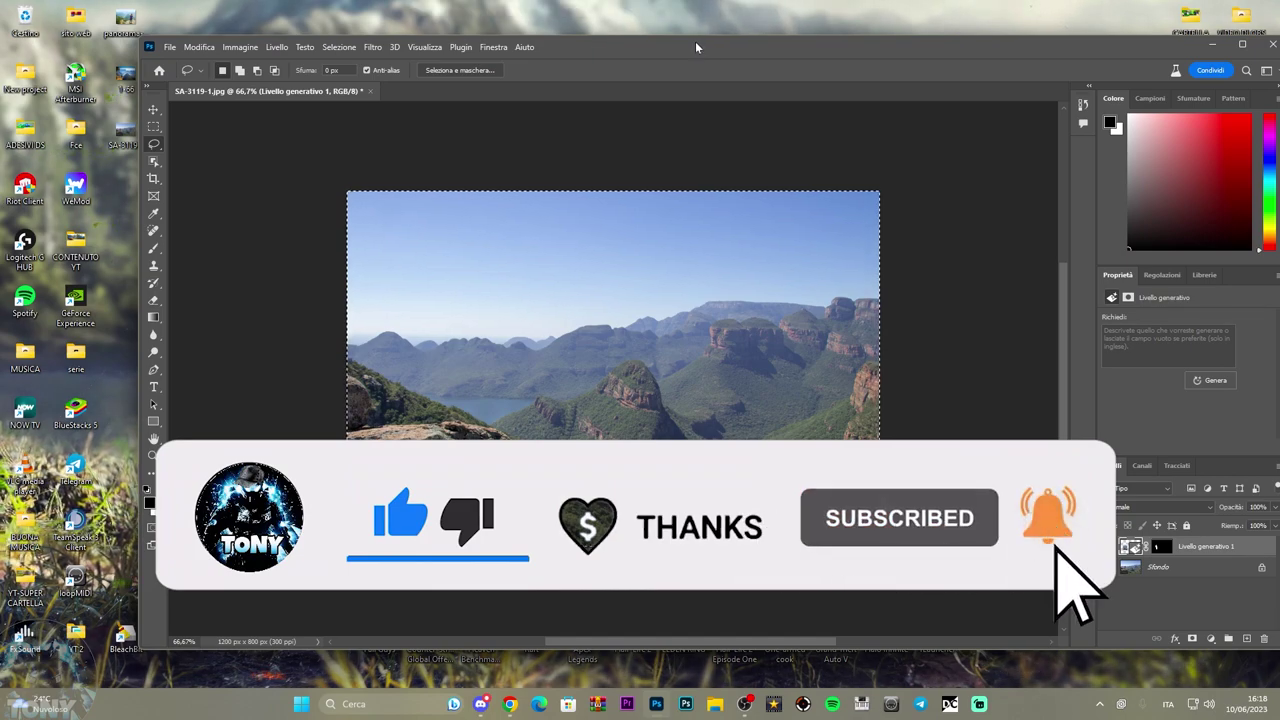